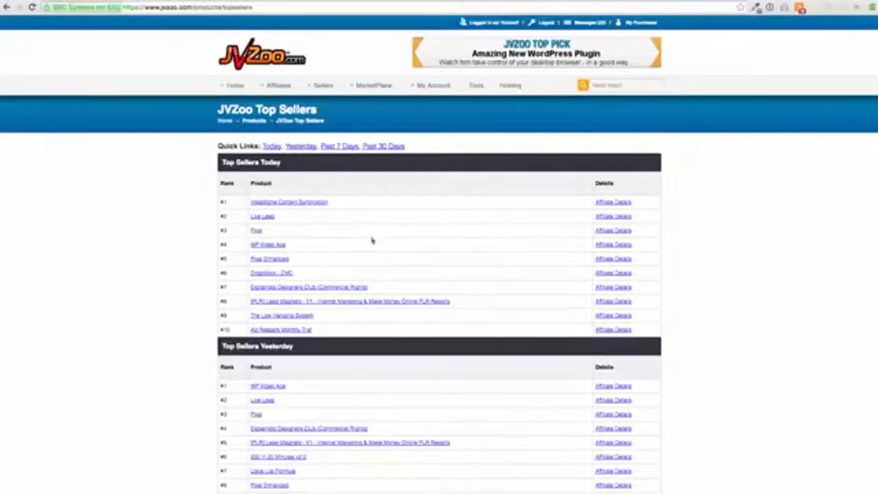
# Open the Pixal sales page from today's top sellers list, copy its web address and pause its video
pyautogui.click(260, 232)
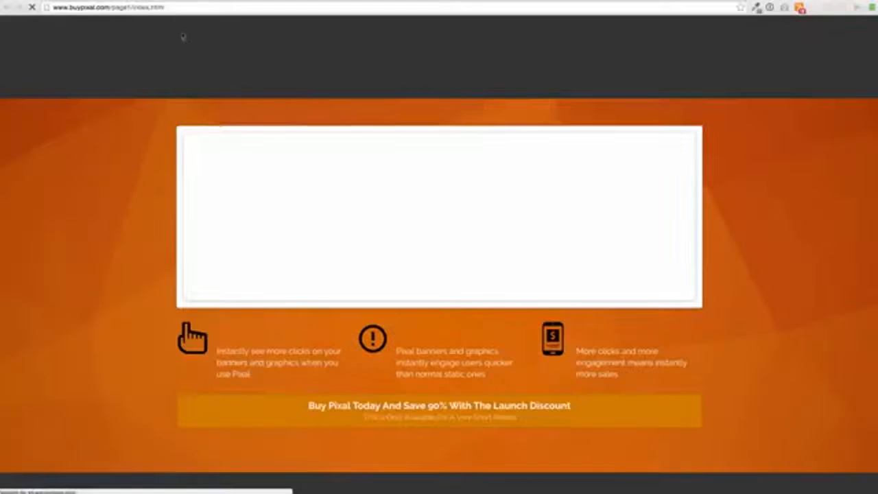
pyautogui.click(173, 8)
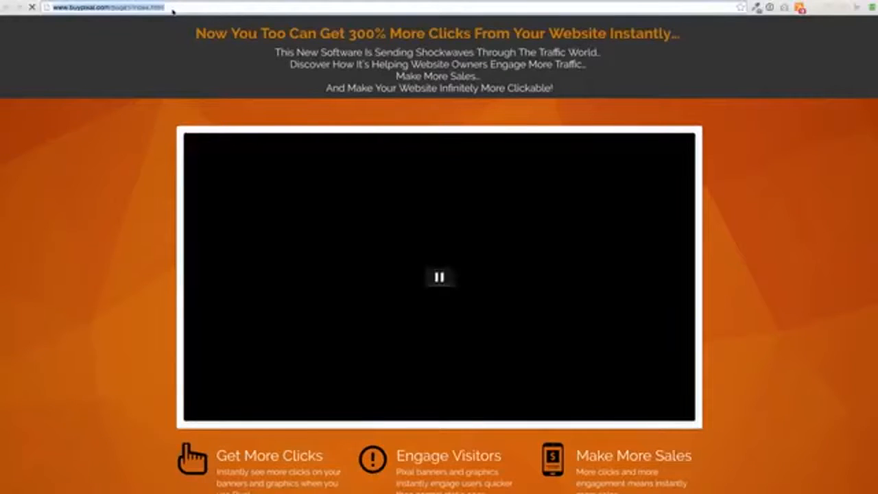
pyautogui.click(440, 278)
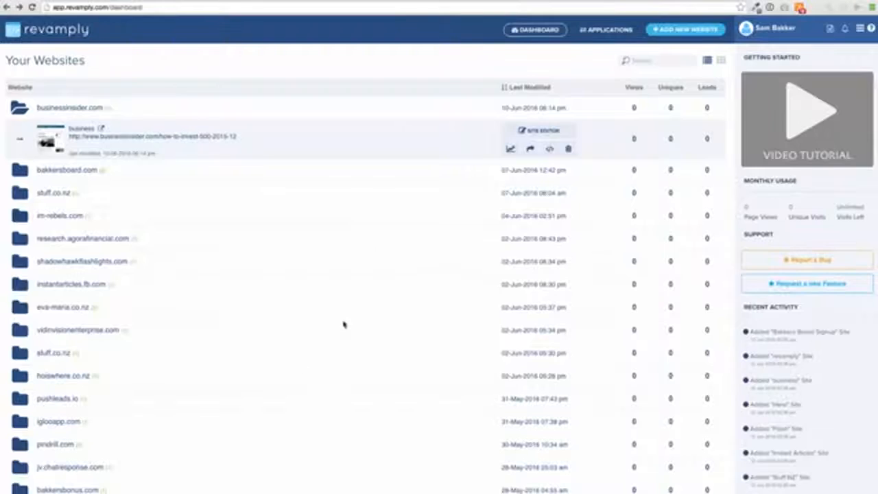
pyautogui.click(700, 35)
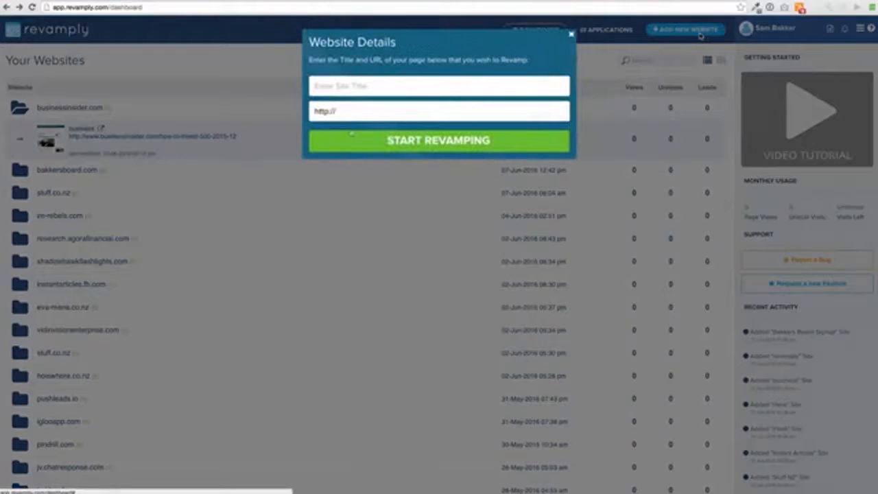
pyautogui.moveTo(359, 113); pyautogui.dragTo(316, 112)
pyautogui.write('http://www.buypixal.com/page1/index.html')
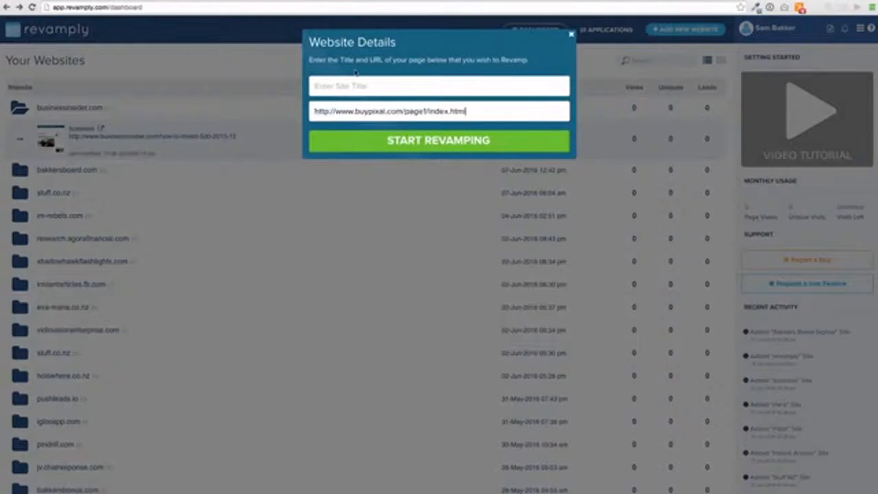
pyautogui.click(356, 82)
pyautogui.write('Pixal')
pyautogui.click(380, 141)
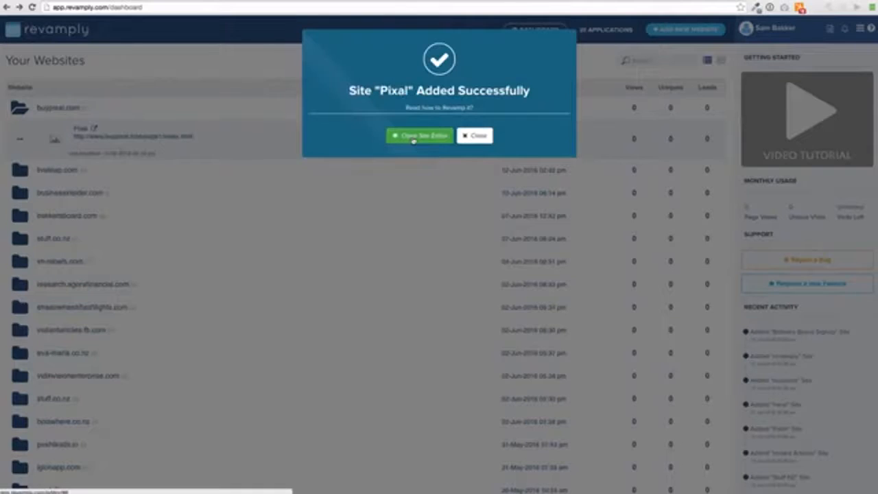
pyautogui.click(414, 136)
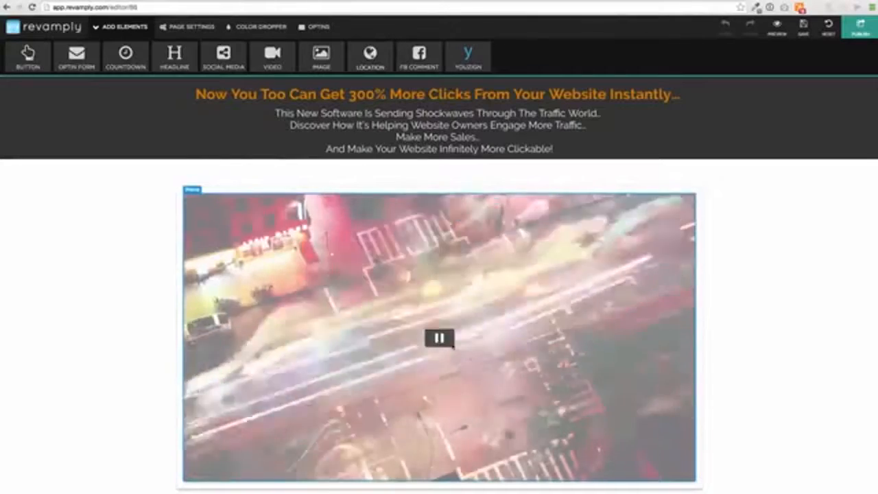
# Inspect the embedded video's iframe URL settings and the style options of the "Discover How It's Helping Website Owners" line
pyautogui.click(449, 343)
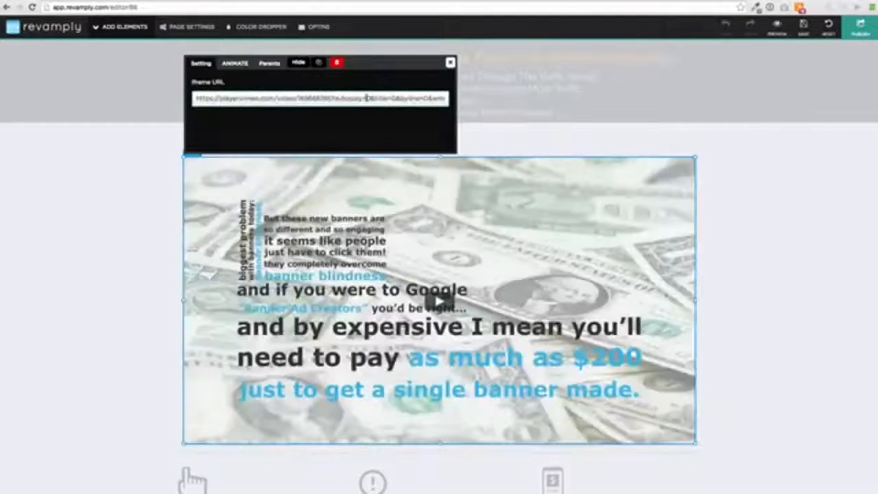
pyautogui.click(450, 62)
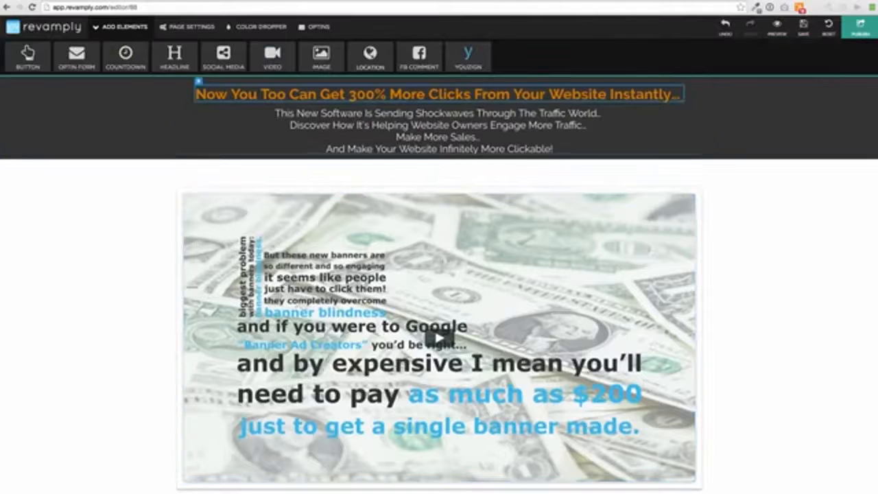
pyautogui.click(420, 126)
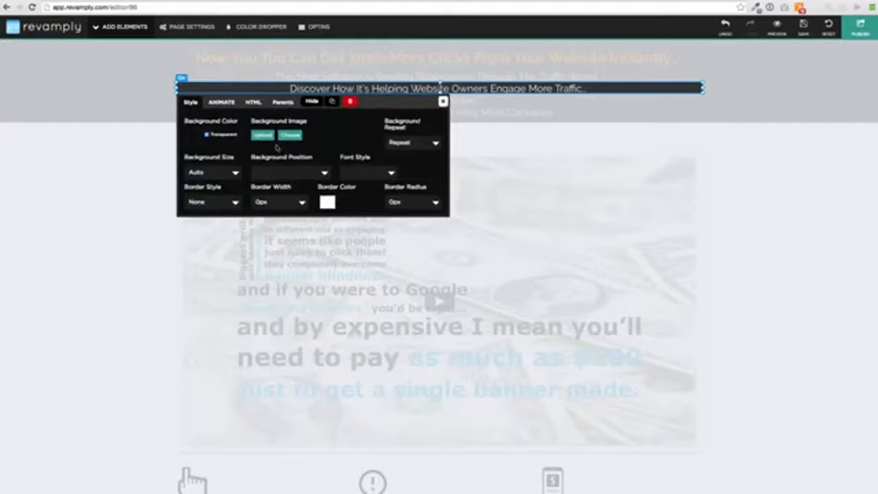
pyautogui.click(445, 103)
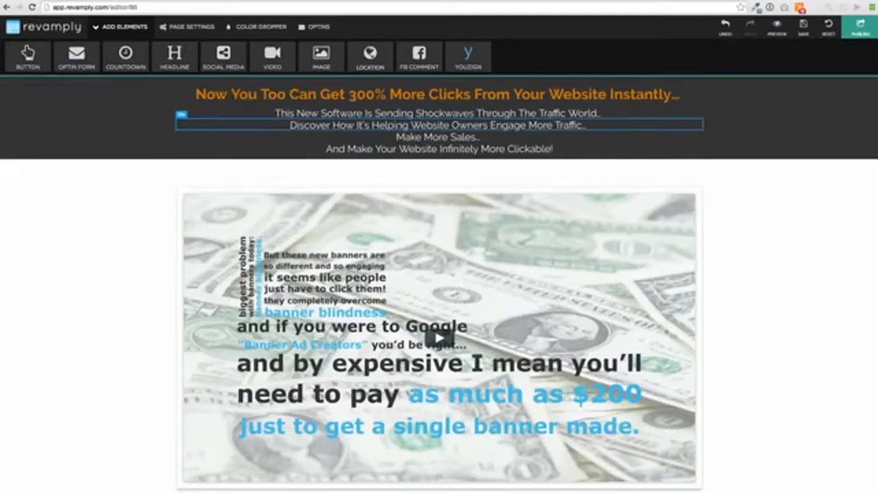
# Open the "Discover How It's Helping Website Owners" line for text editing, select all of it and leave the text editor
pyautogui.doubleClick(388, 126)
pyautogui.click(385, 125)
pyautogui.moveTo(297, 124); pyautogui.dragTo(591, 127)
pyautogui.scroll(-5, 557, 280)
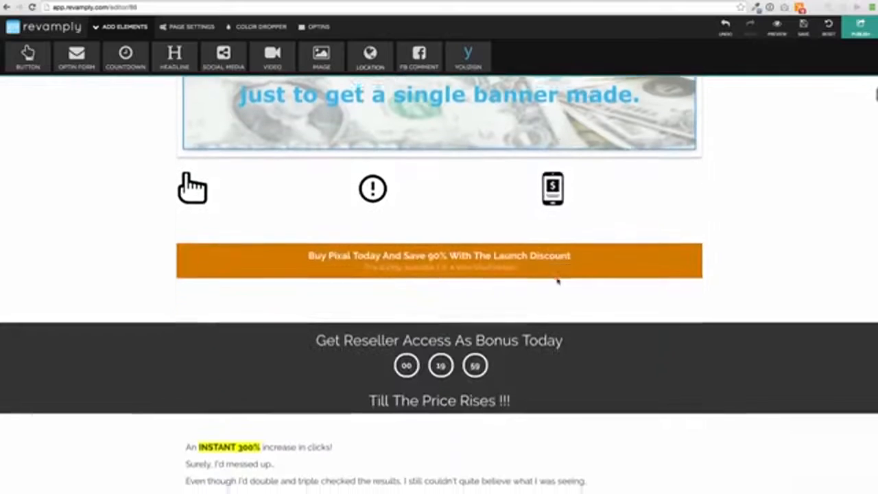
pyautogui.click(557, 274)
pyautogui.click(530, 306)
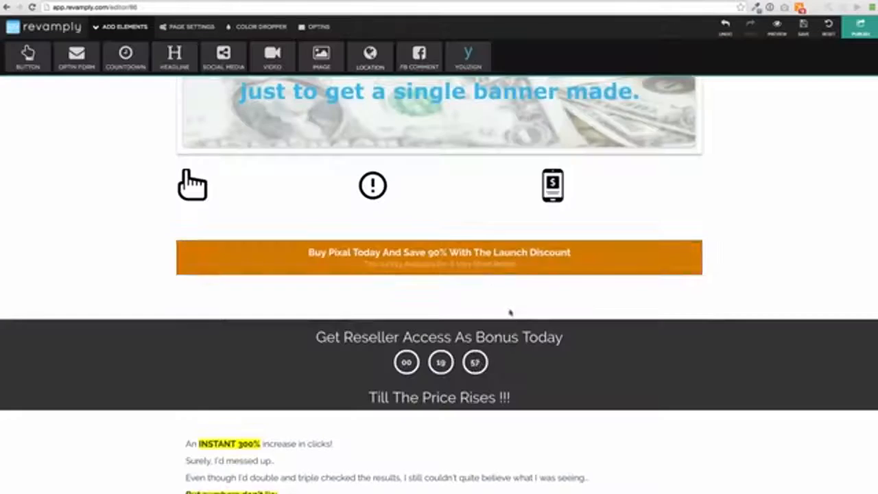
# Move the exclamation mark icon below the video slightly to the right
pyautogui.scroll(-3, 473, 288)
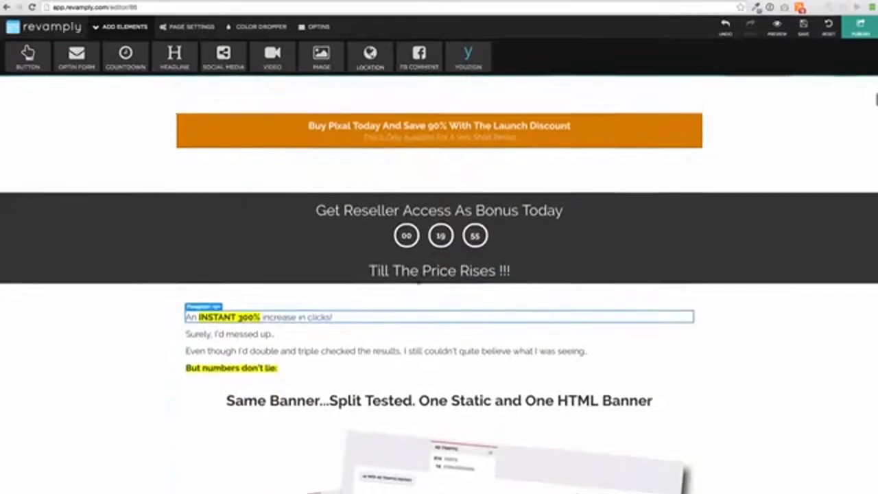
pyautogui.scroll(3, 419, 277)
pyautogui.click(372, 165)
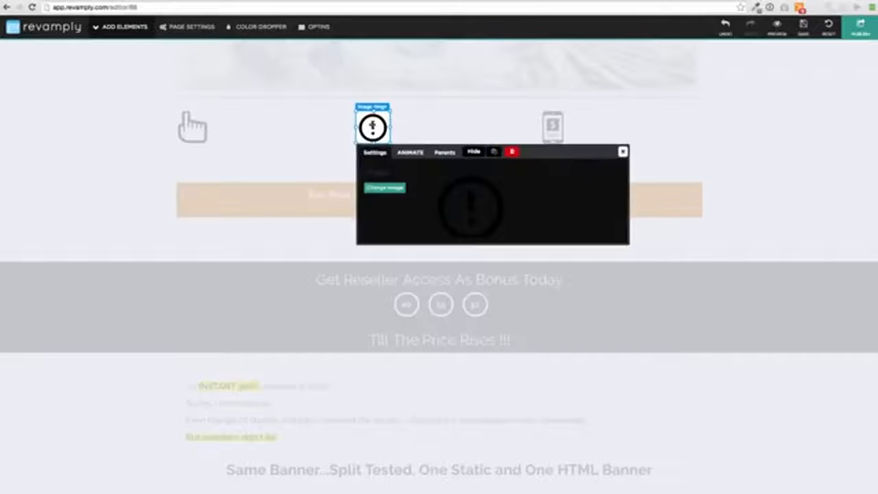
pyautogui.moveTo(368, 124)
pyautogui.mouseDown()
pyautogui.moveTo(443, 127)
pyautogui.moveTo(375, 127)
pyautogui.mouseUp()
pyautogui.click(529, 250)
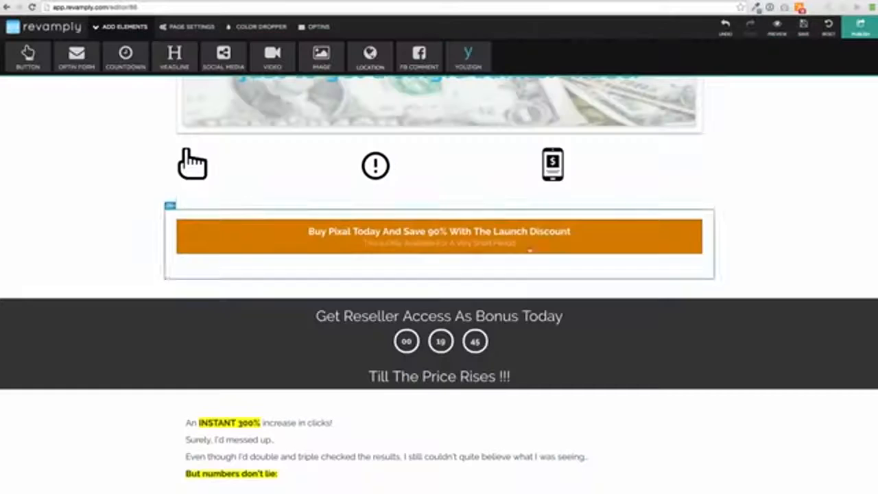
# Replace the round portrait beside the author introduction with a black-and-white portrait image
pyautogui.scroll(-5, 439, 275)
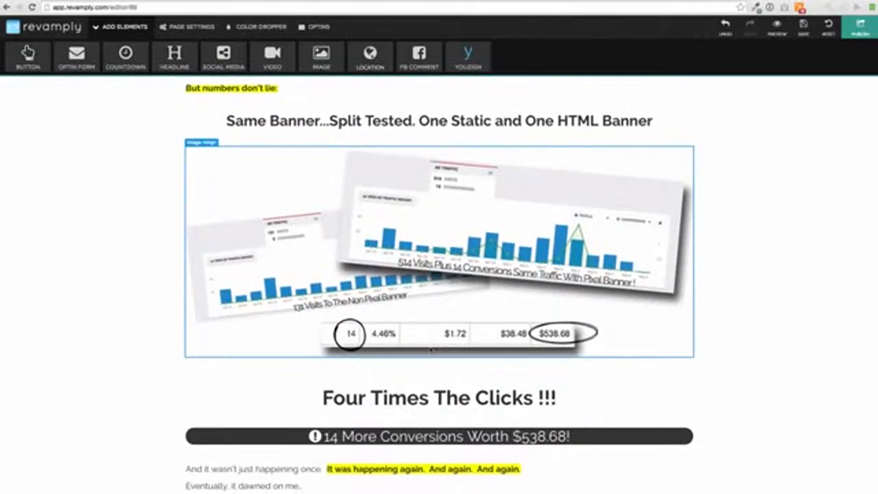
pyautogui.scroll(-3, 428, 352)
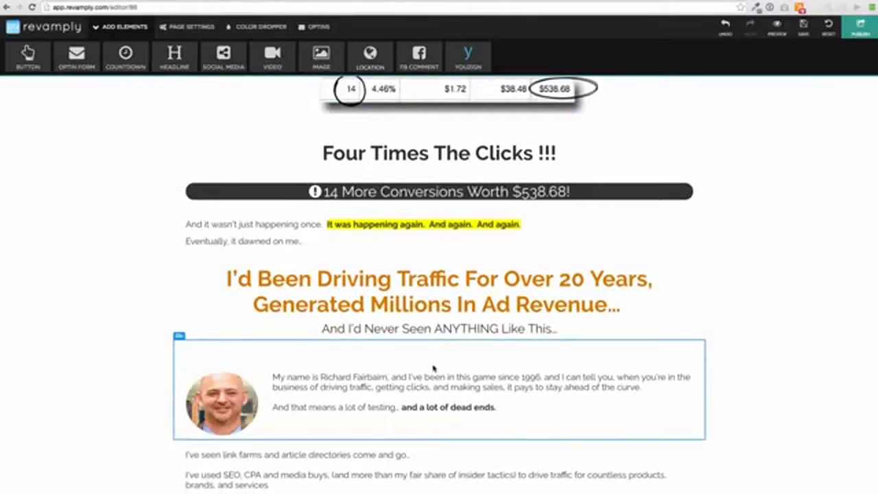
pyautogui.scroll(-2, 433, 368)
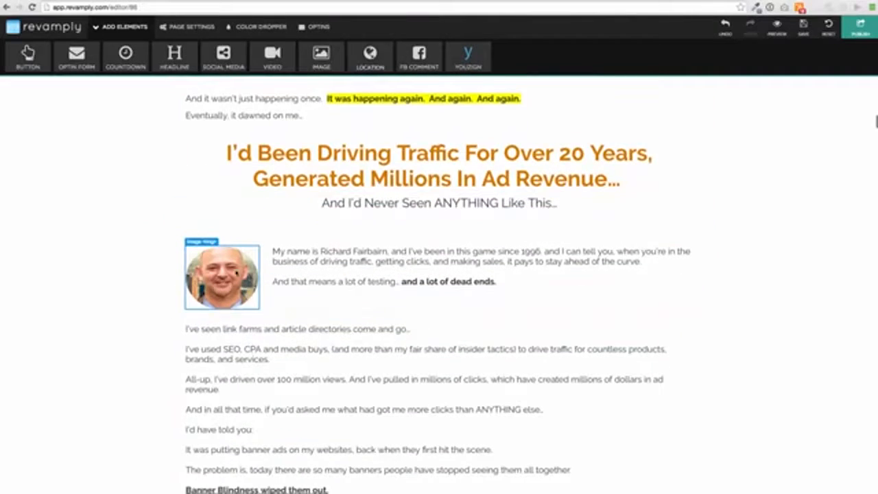
pyautogui.click(235, 271)
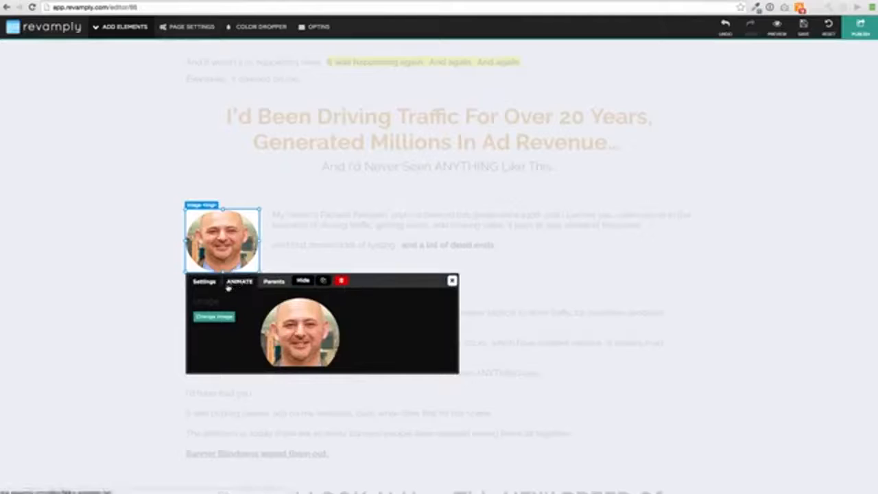
pyautogui.click(215, 317)
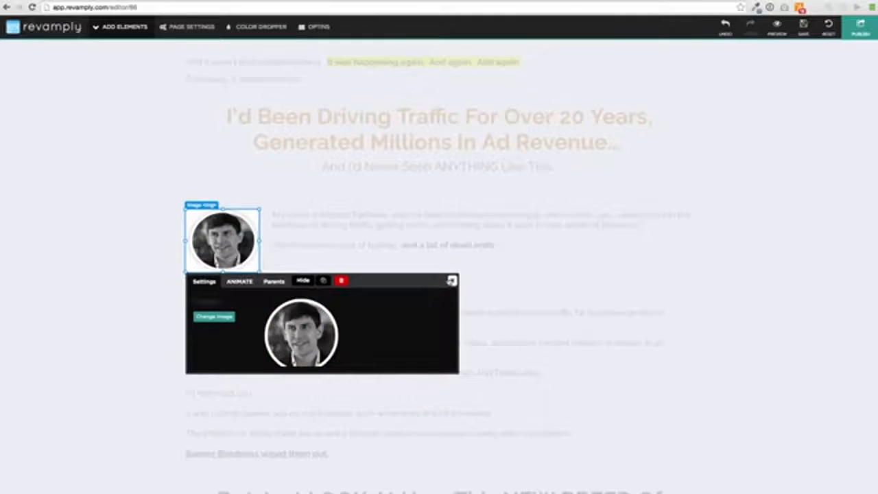
pyautogui.click(452, 281)
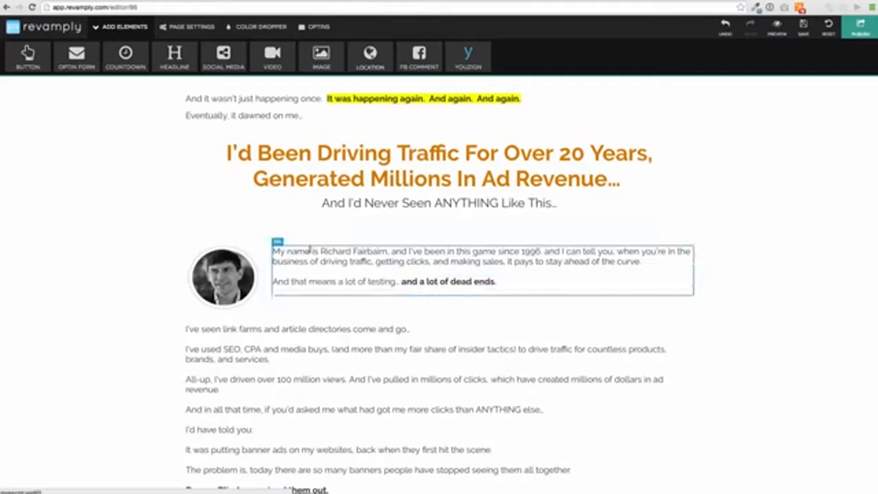
# Replace the author's full name in the "My name is" paragraph with the new author's full name
pyautogui.doubleClick(418, 260)
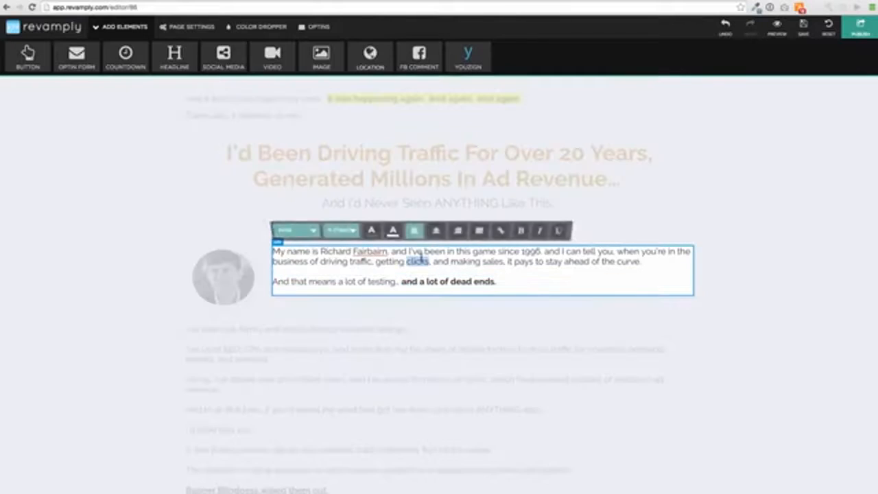
pyautogui.moveTo(389, 251); pyautogui.dragTo(321, 251)
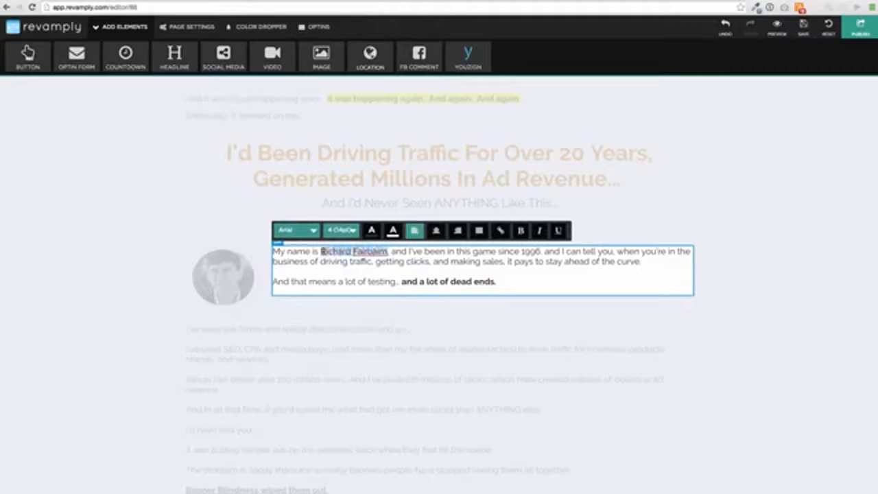
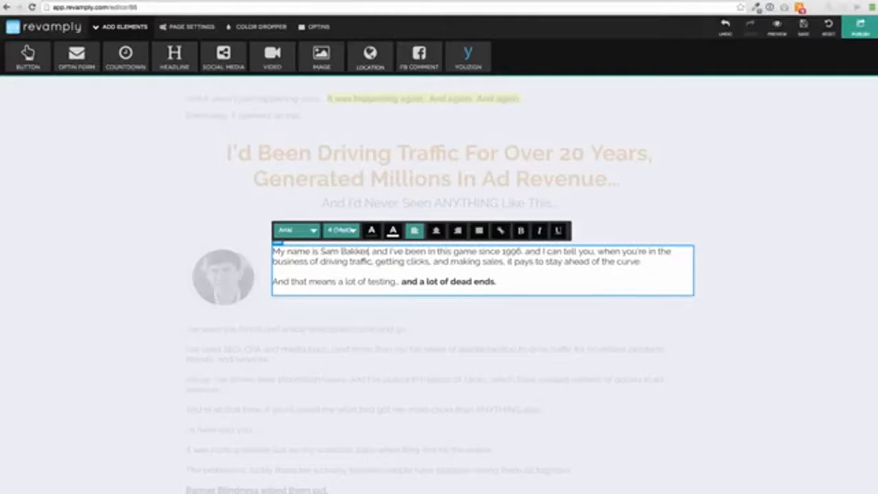
pyautogui.click(416, 314)
# Slightly increase the height of the section ending with "So How Does Pixal Stack Up Against The Competition" to push the comparison table down
pyautogui.scroll(-15, 404, 302)
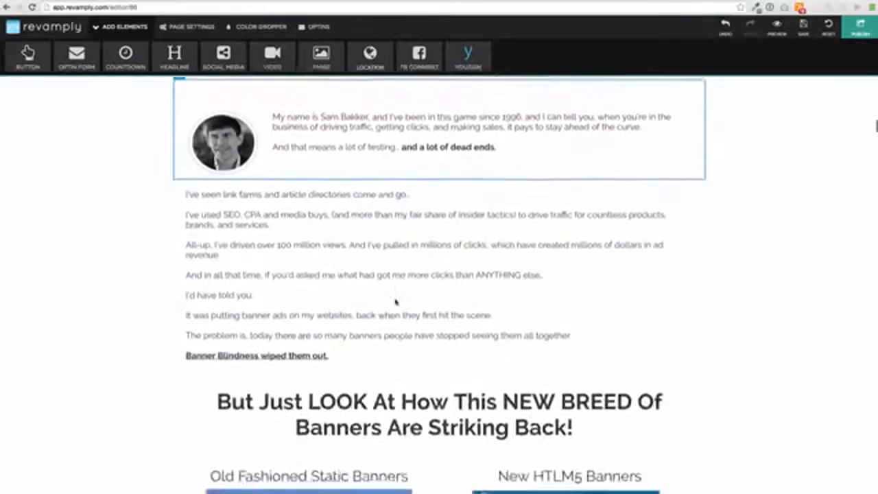
pyautogui.scroll(-20, 396, 302)
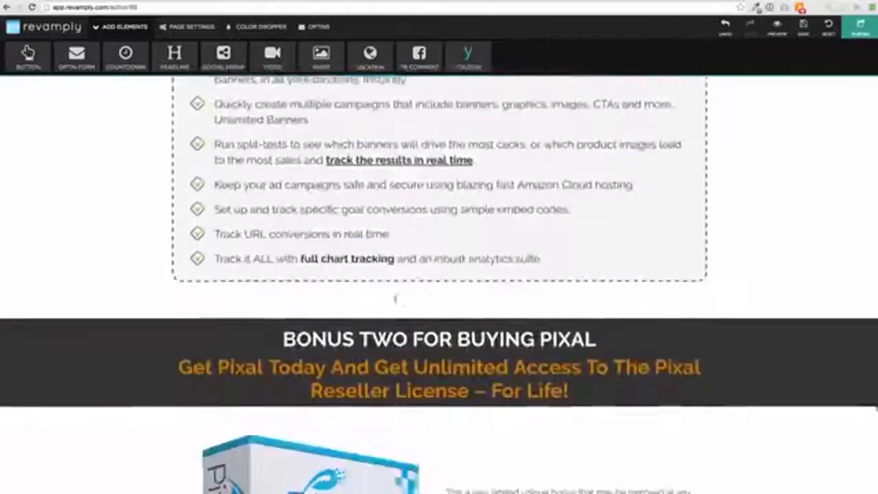
pyautogui.scroll(10, 396, 302)
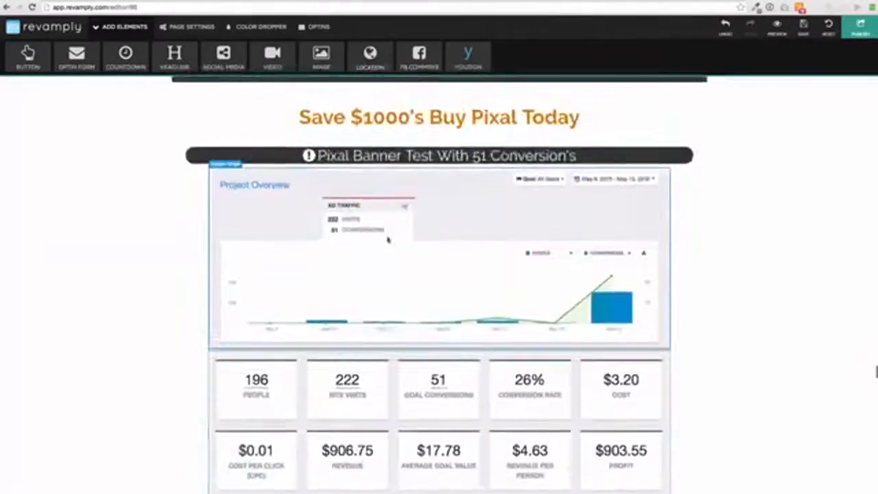
pyautogui.scroll(6, 396, 206)
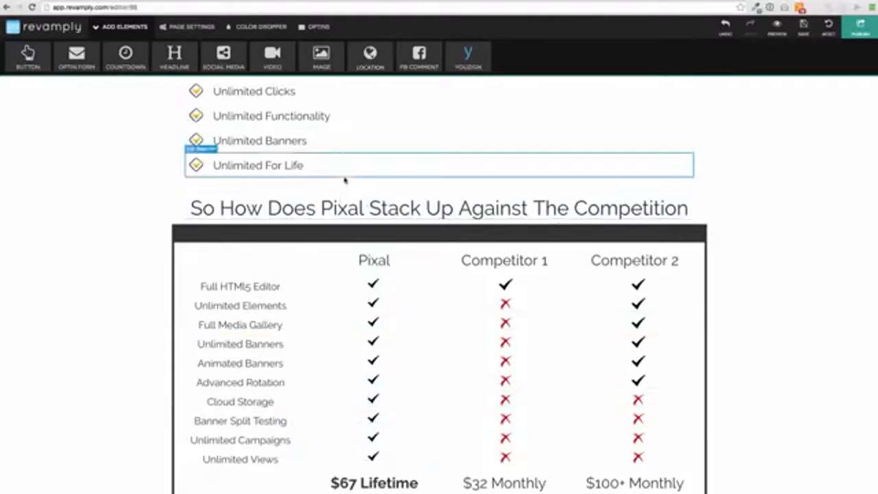
pyautogui.click(367, 227)
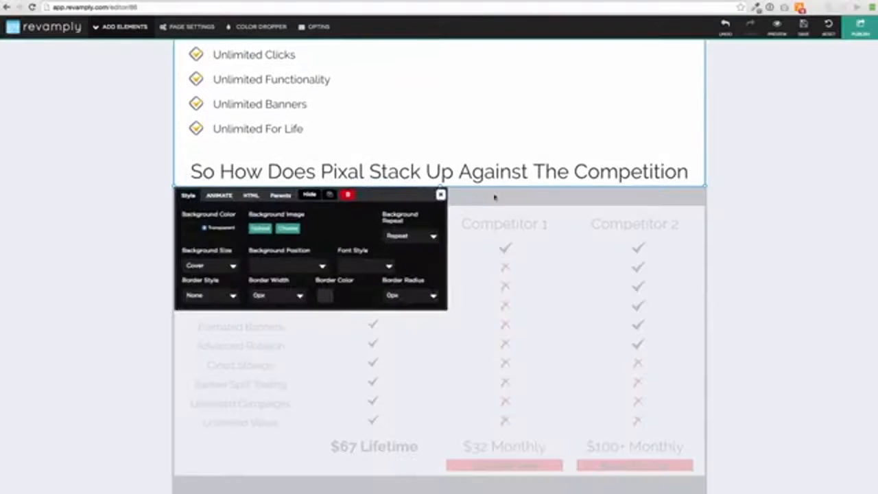
pyautogui.moveTo(441, 186); pyautogui.dragTo(441, 207)
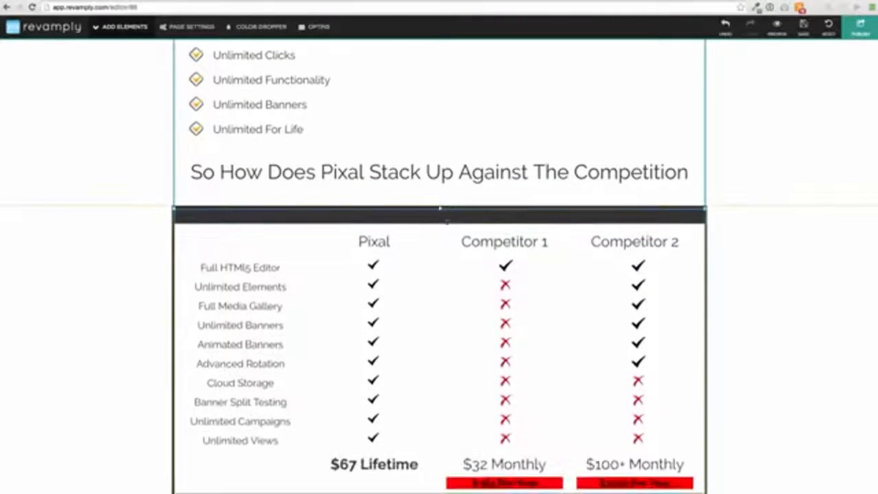
pyautogui.moveTo(434, 429); pyautogui.dragTo(432, 195)
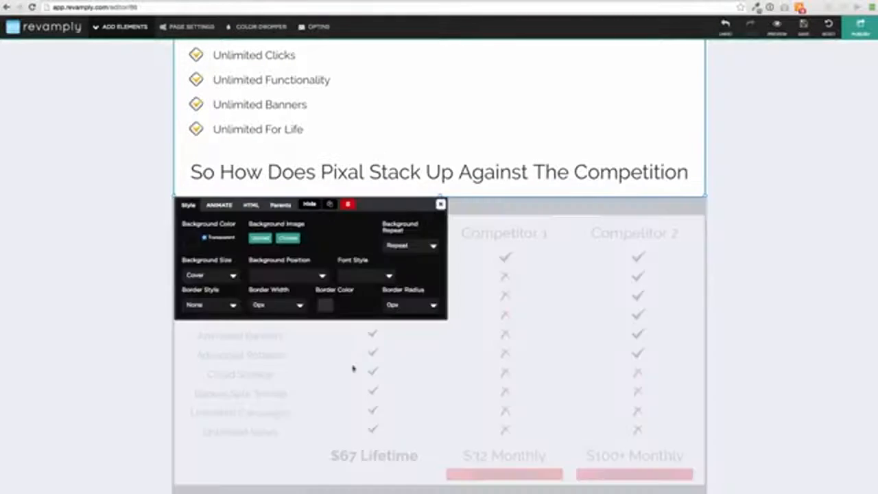
pyautogui.click(440, 204)
# Look through the revamped Pixal page, including its body copy, header, video and launch discount banner
pyautogui.scroll(-15, 445, 208)
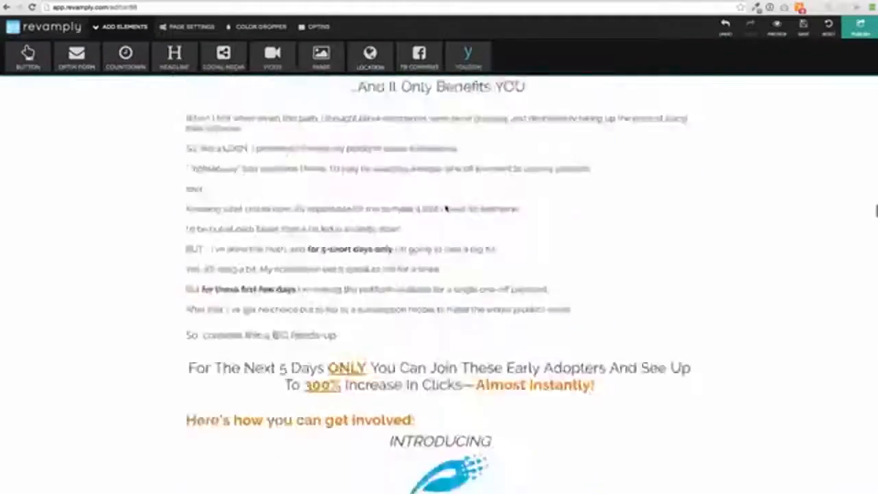
pyautogui.scroll(15, 446, 208)
pyautogui.scroll(-1, 446, 208)
pyautogui.scroll(1, 446, 207)
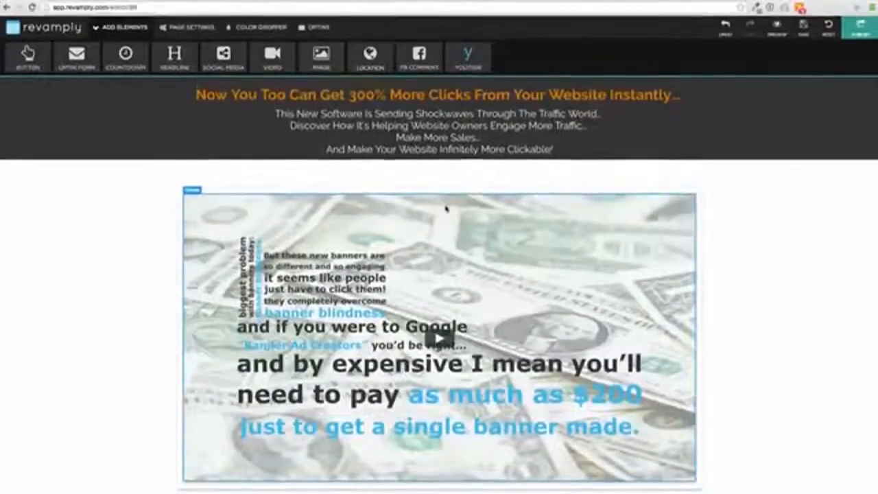
pyautogui.scroll(-4, 446, 205)
pyautogui.scroll(-3, 445, 205)
pyautogui.scroll(6, 445, 204)
pyautogui.scroll(-3, 480, 226)
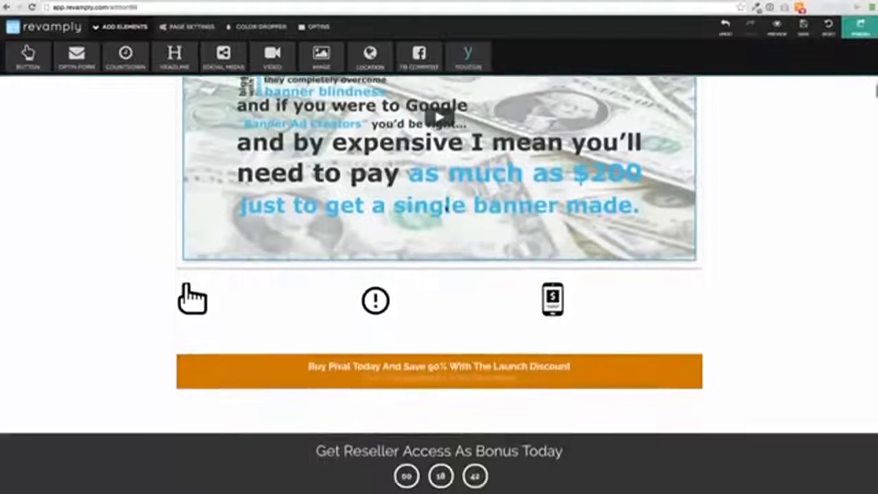
# Delete the phone, exclamation mark and pointing hand icons below the video
pyautogui.scroll(-1, 523, 250)
pyautogui.click(553, 267)
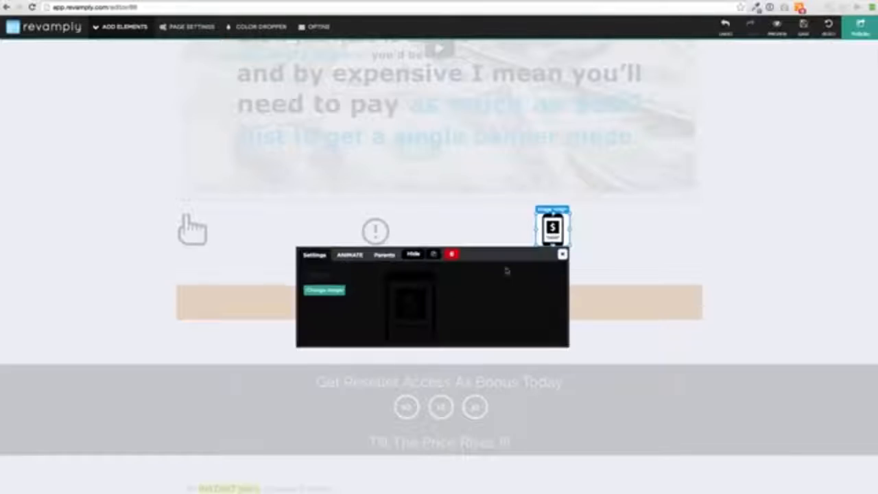
pyautogui.click(452, 255)
pyautogui.click(375, 232)
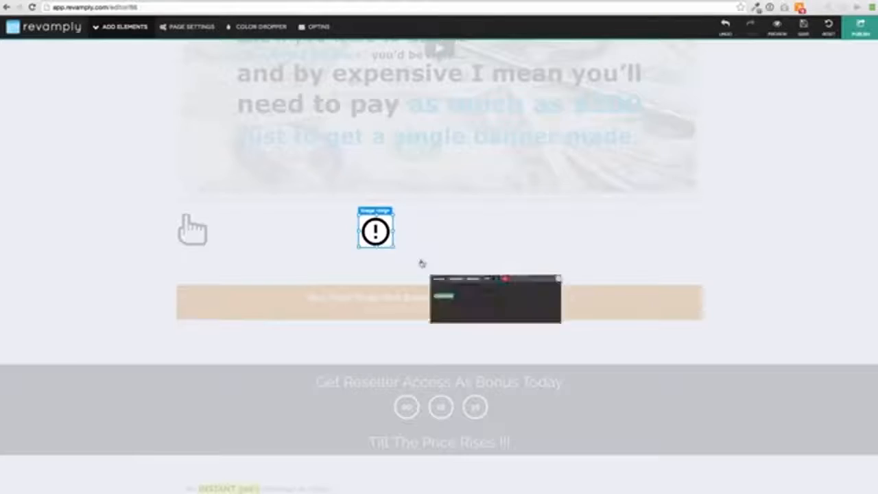
pyautogui.click(515, 255)
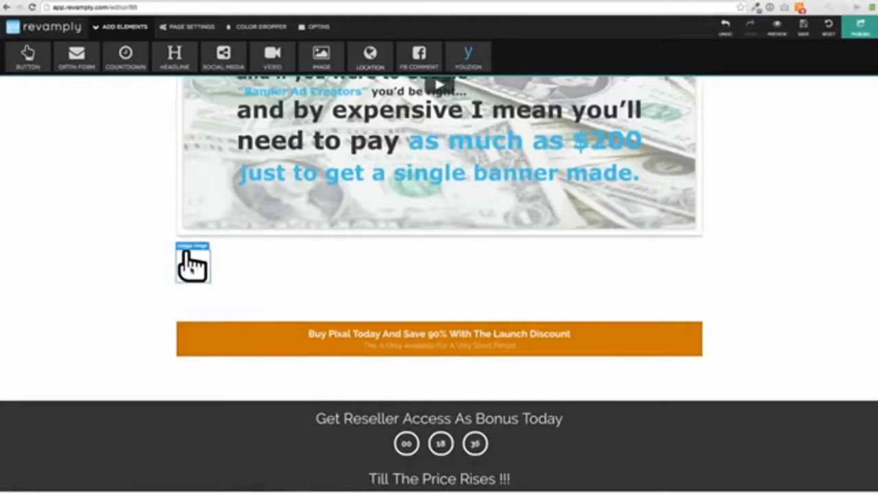
pyautogui.click(193, 264)
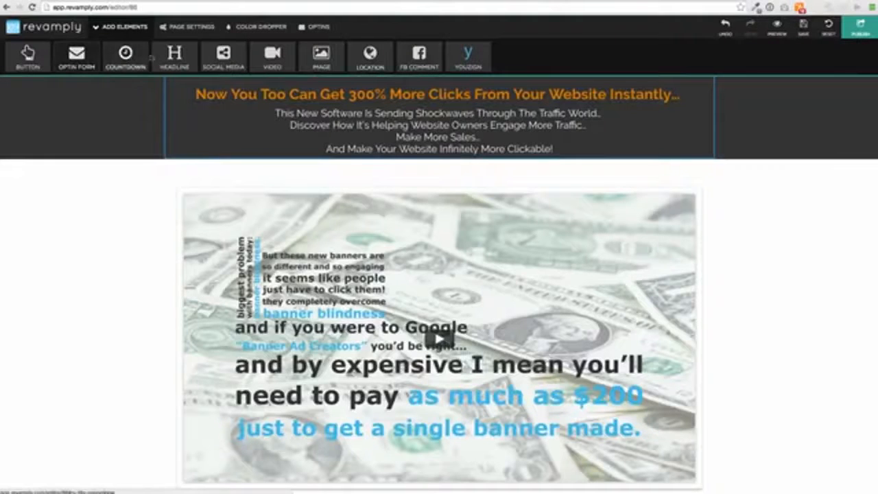
# Delete the circular countdown timer between "Get Reseller Access As Bonus Today" and "Till The Price Rises !!!"
pyautogui.scroll(-2, 407, 204)
pyautogui.scroll(-2, 407, 204)
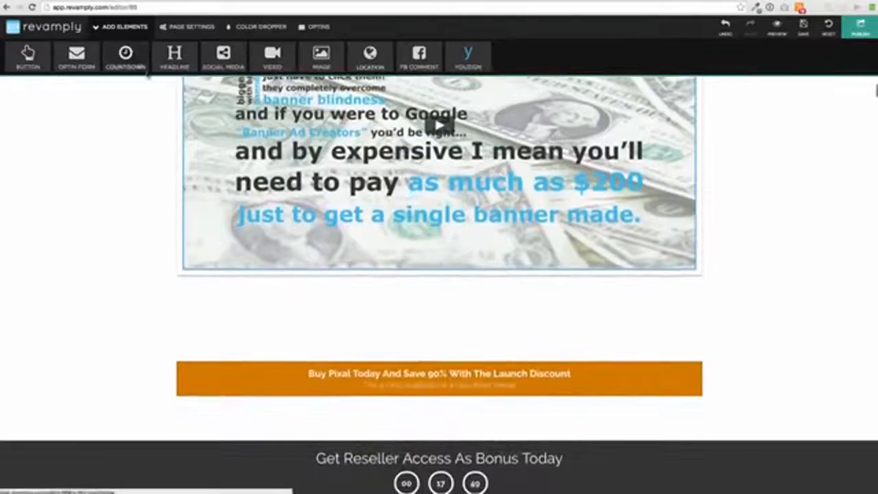
pyautogui.scroll(-2, 364, 177)
pyautogui.scroll(-1, 364, 177)
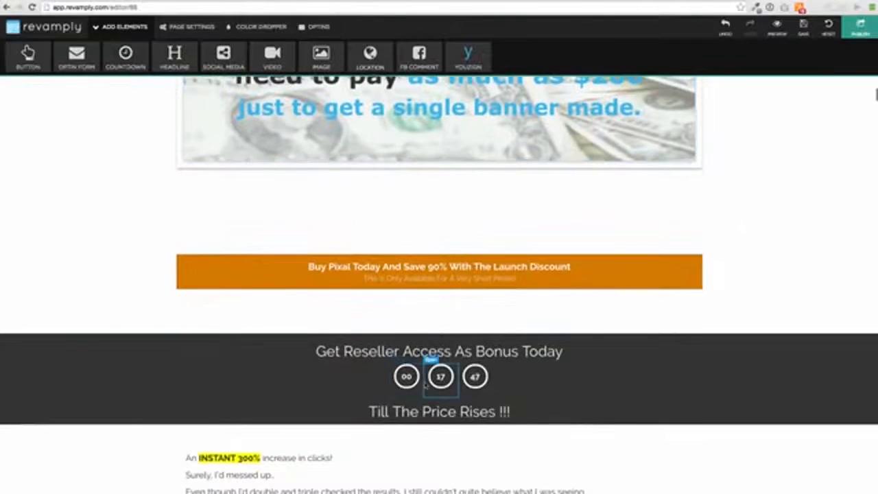
pyautogui.click(537, 391)
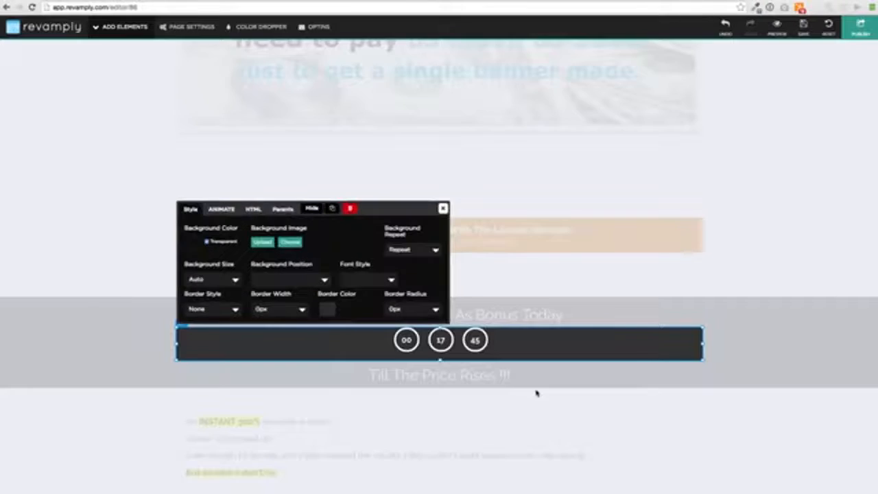
pyautogui.click(350, 209)
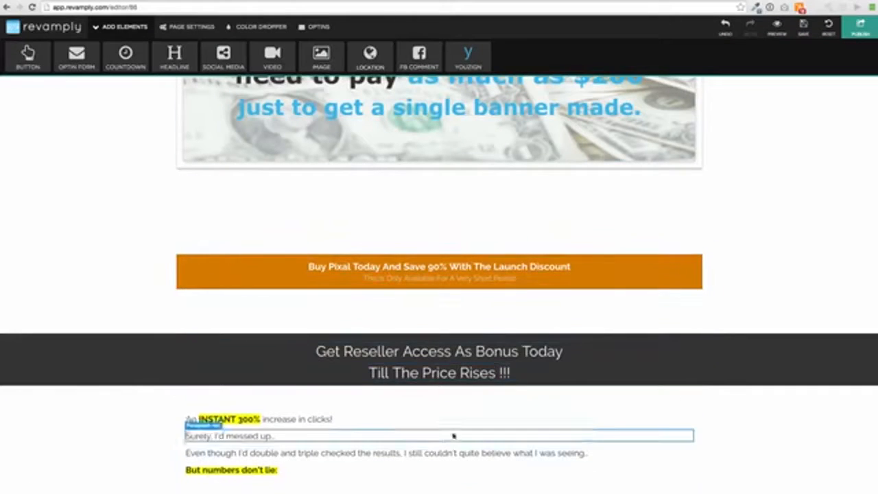
# Increase the height of the dark "Get Reseller Access As Bonus Today" section to leave room below its text
pyautogui.click(613, 371)
pyautogui.click(770, 366)
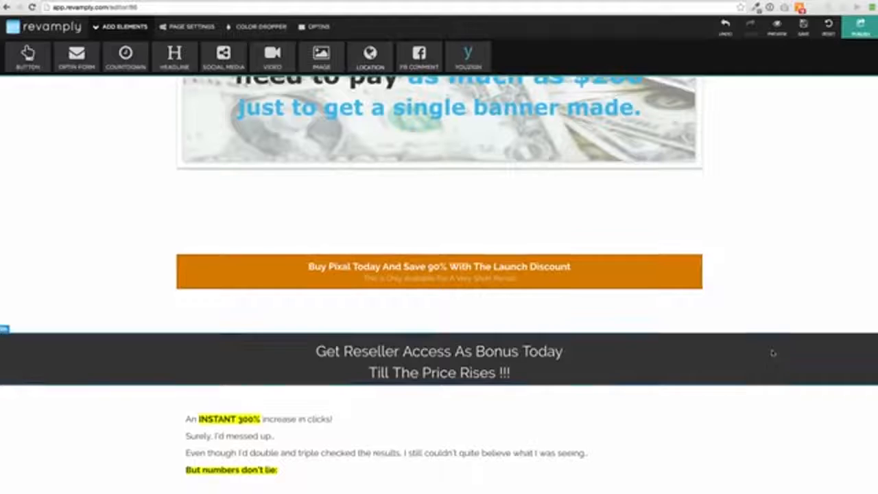
pyautogui.click(771, 367)
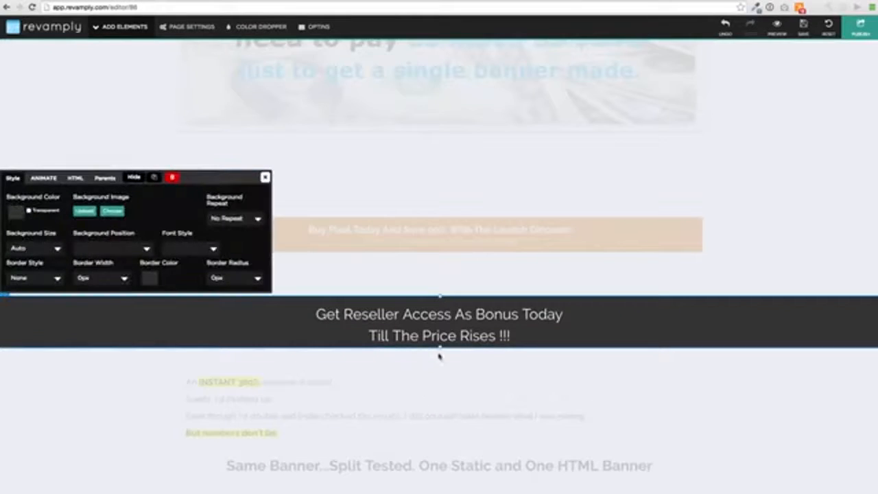
pyautogui.moveTo(440, 348); pyautogui.dragTo(439, 391)
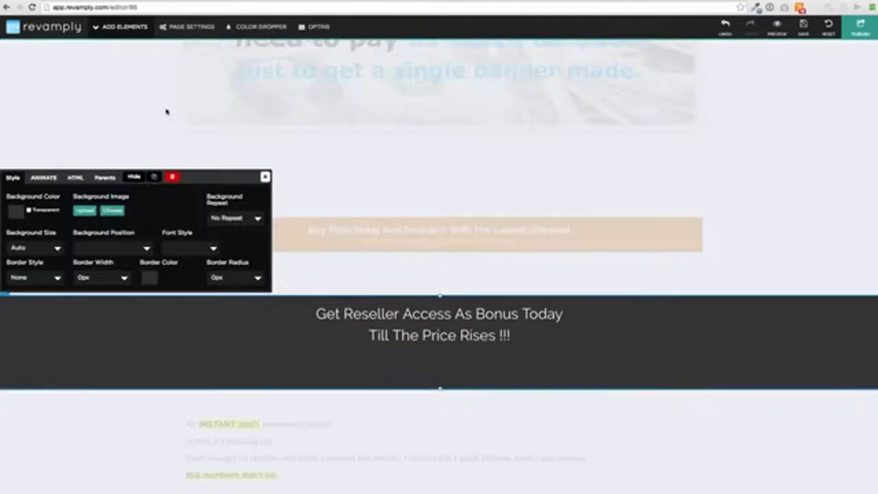
# Add the plain white-digit countdown template to the dark section under "Till The Price Rises !!!"
pyautogui.click(125, 28)
pyautogui.click(125, 55)
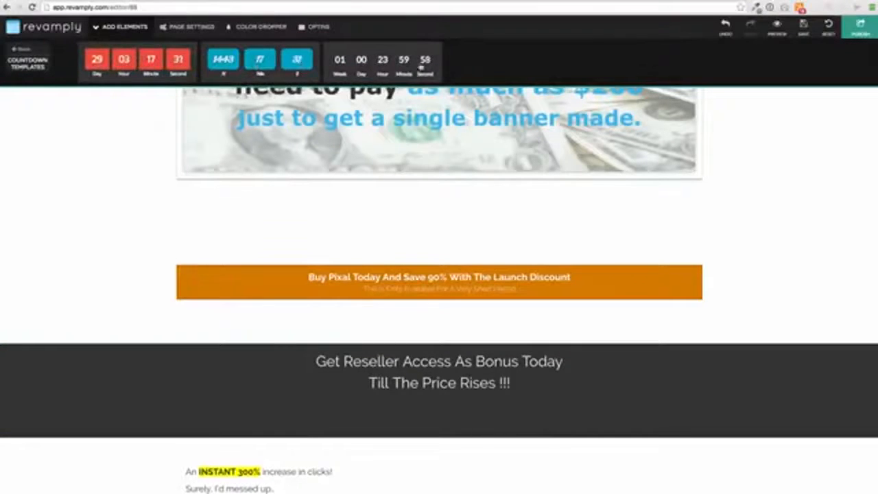
pyautogui.moveTo(382, 62); pyautogui.dragTo(442, 403)
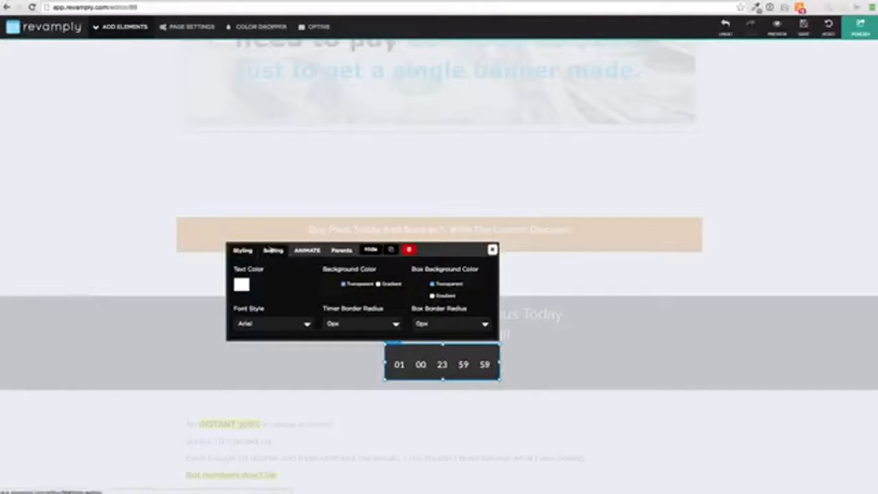
# Set the new countdown timer's number of days to 1
pyautogui.click(273, 251)
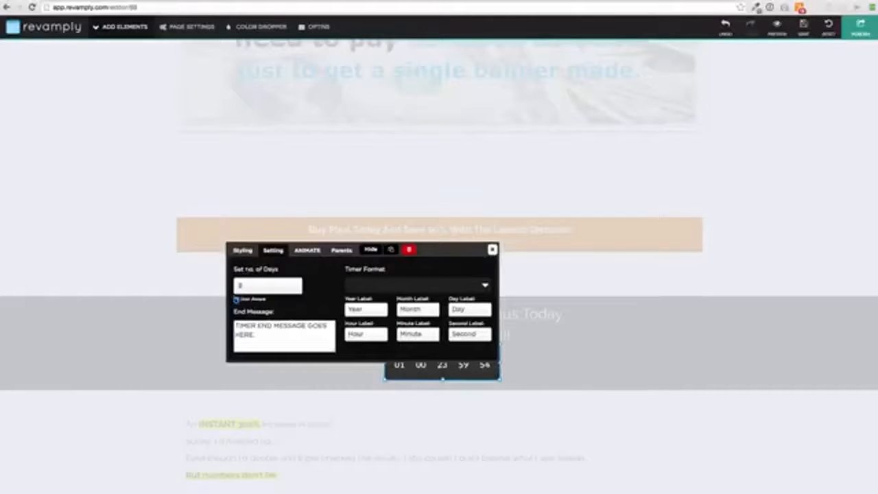
pyautogui.write('7')
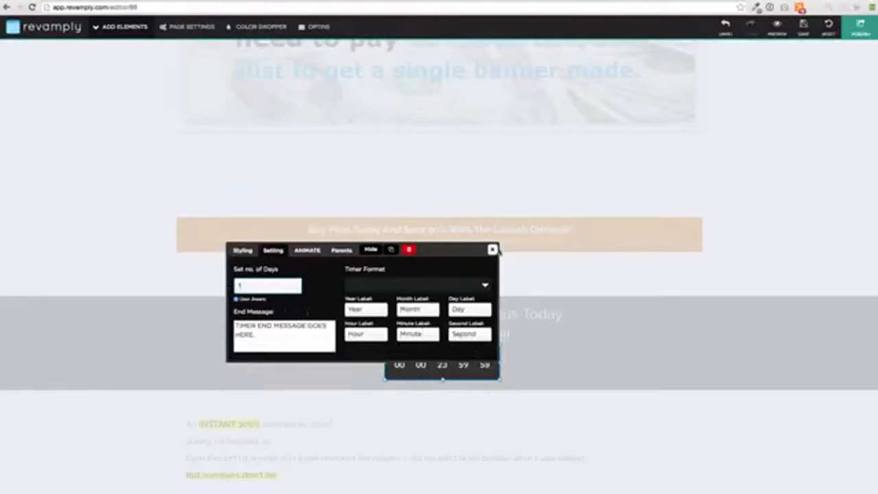
pyautogui.click(493, 250)
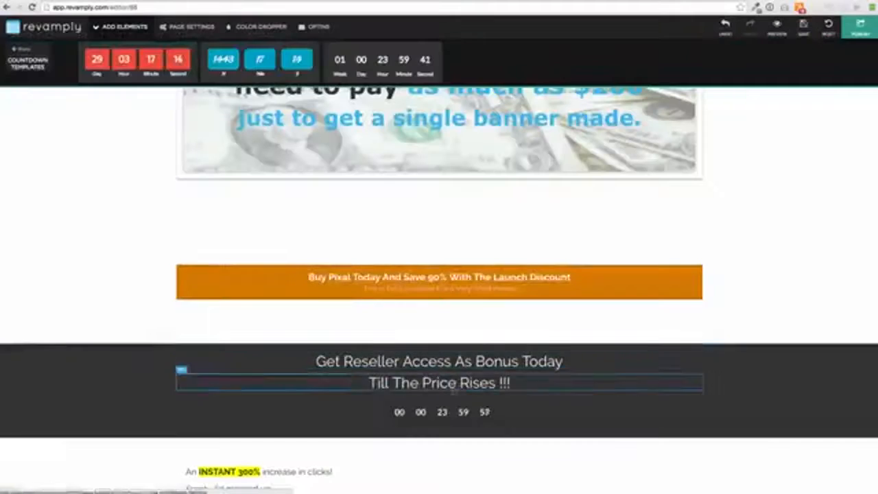
# Try the Rubber Band animation on the countdown timer, and settle on Flash
pyautogui.click(453, 418)
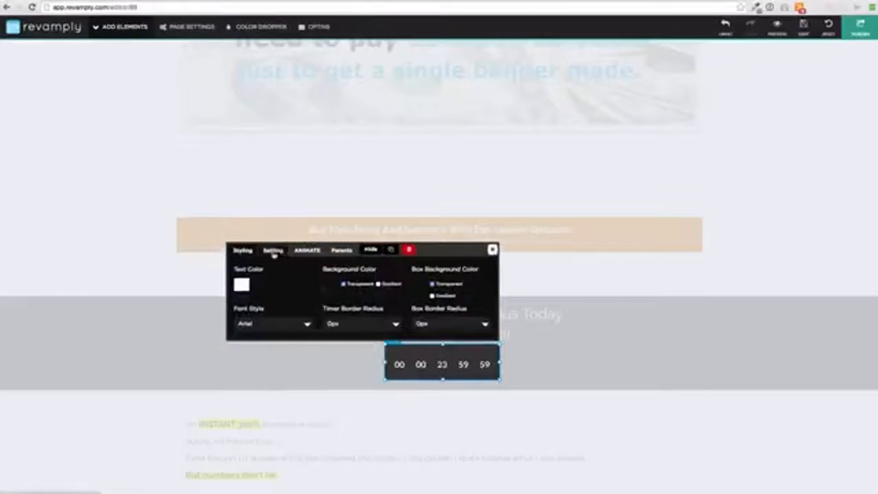
pyautogui.click(307, 250)
pyautogui.click(335, 286)
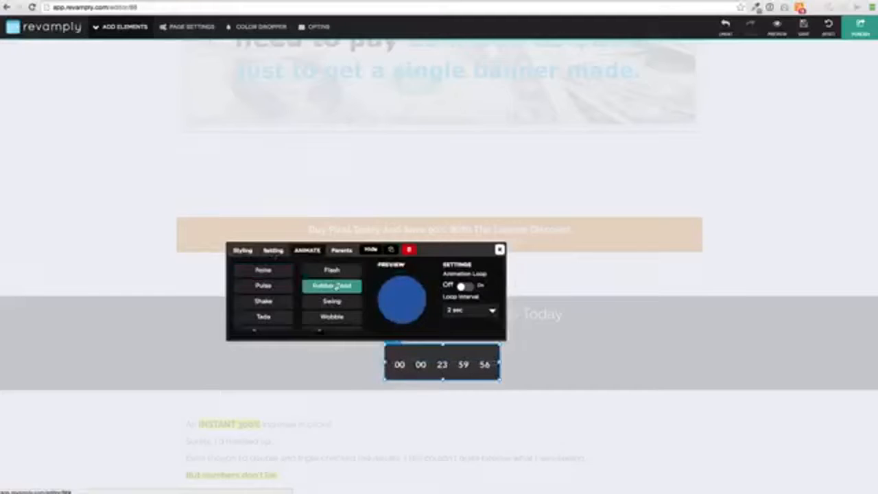
pyautogui.click(336, 272)
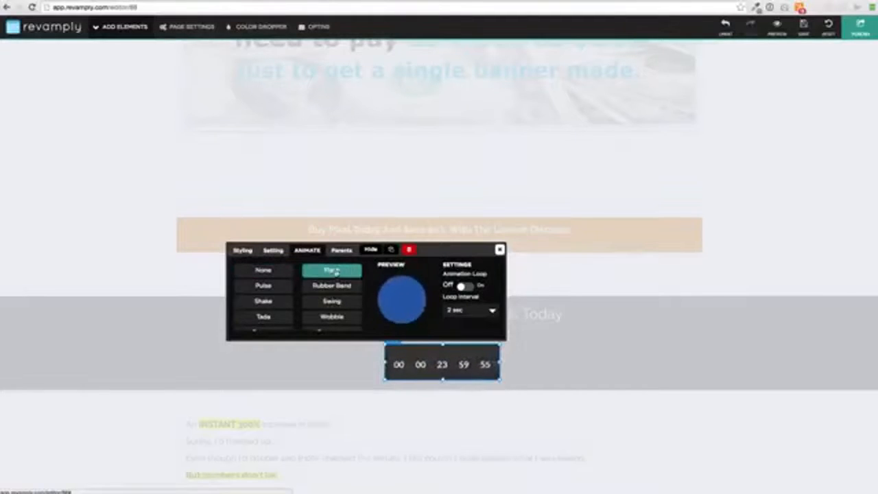
pyautogui.click(500, 253)
# Preview the Rubber Band, Swing and Flash animations on the video, and apply Shake
pyautogui.scroll(5, 508, 206)
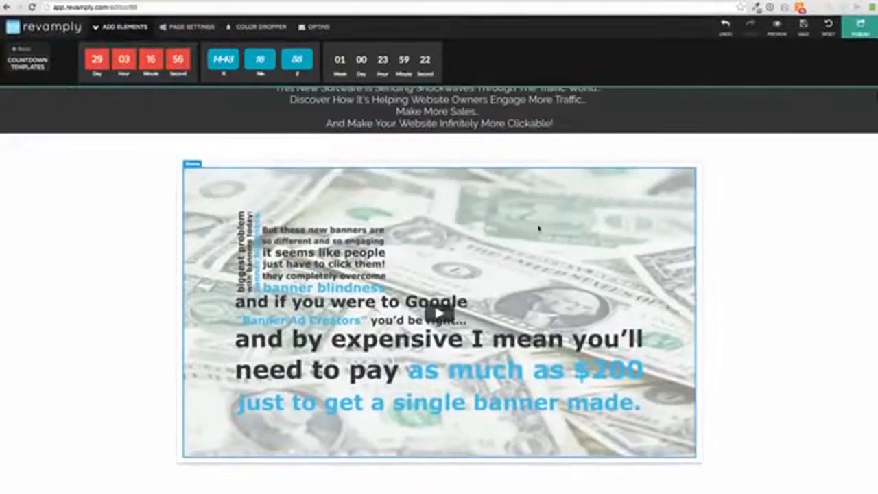
pyautogui.click(540, 227)
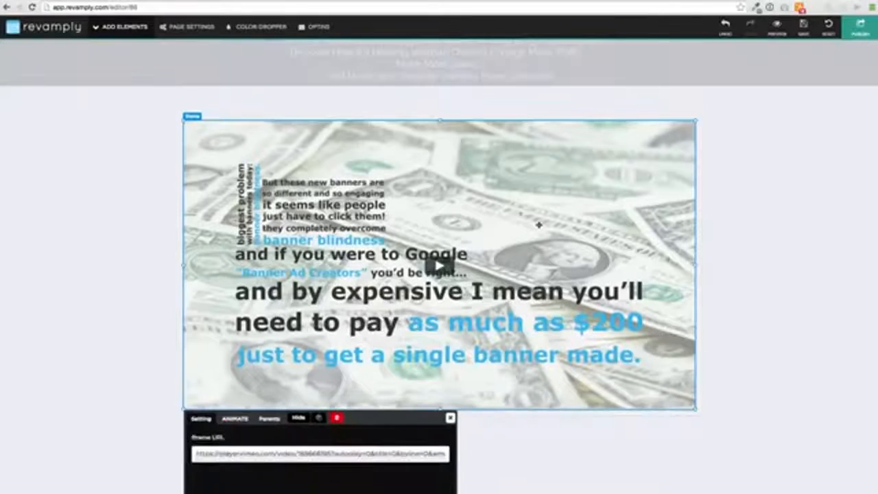
pyautogui.click(237, 419)
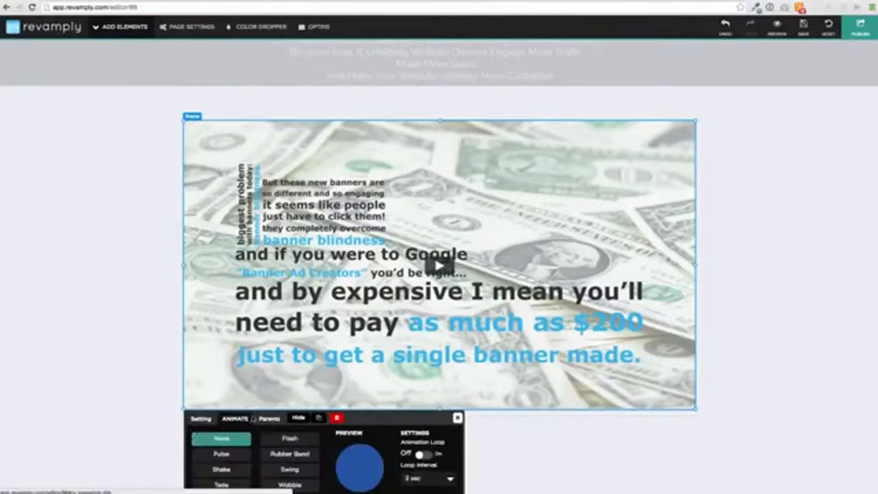
pyautogui.click(291, 454)
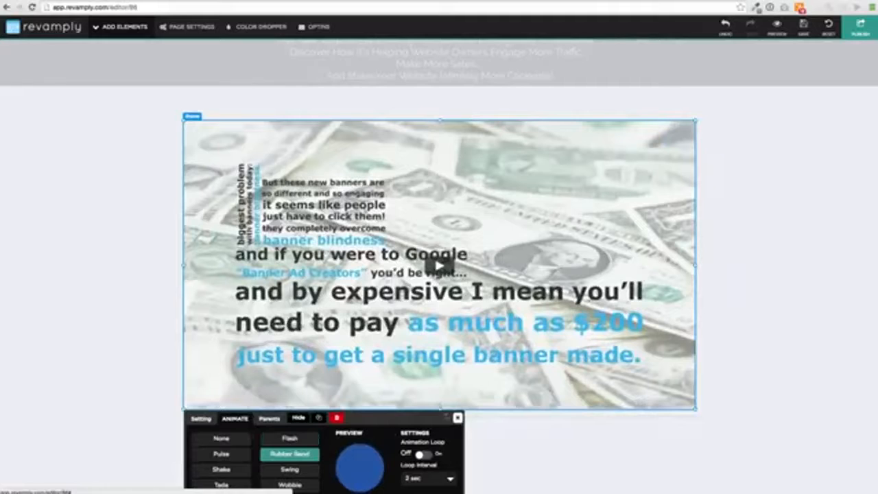
pyautogui.click(289, 469)
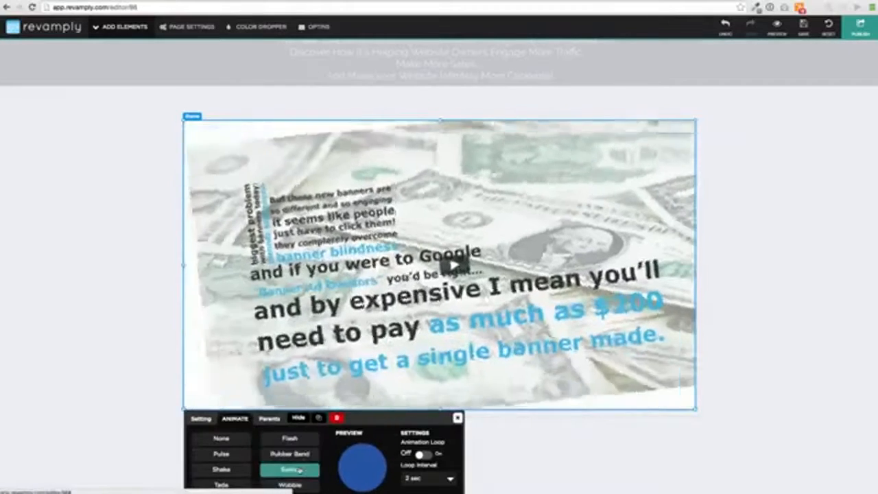
pyautogui.click(295, 440)
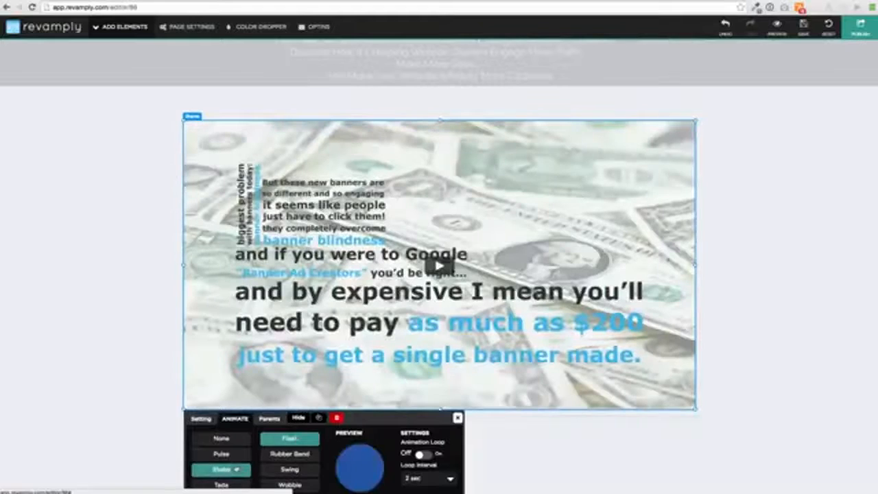
pyautogui.click(221, 469)
pyautogui.click(457, 420)
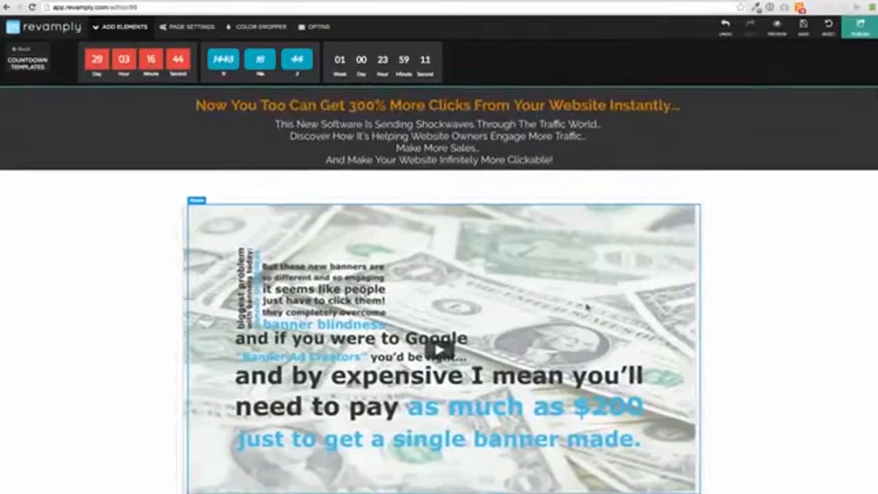
# Set the page background around the video to the coral-red preset with the Color Dropper, after trying and undoing the blue one
pyautogui.scroll(-10, 473, 267)
pyautogui.scroll(10, 473, 268)
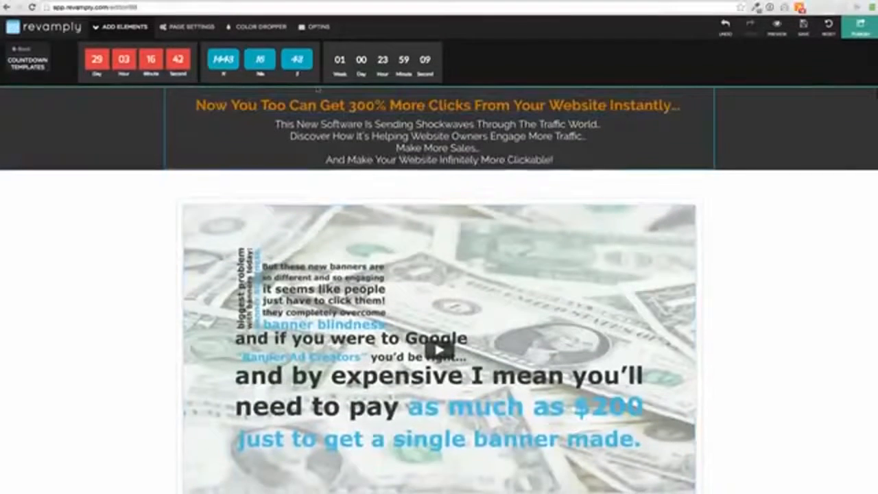
pyautogui.click(261, 26)
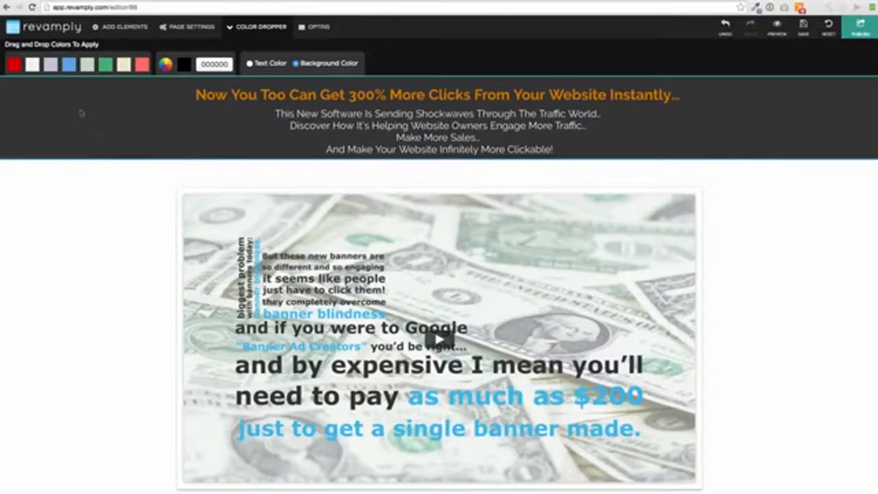
pyautogui.moveTo(36, 88); pyautogui.dragTo(57, 195)
pyautogui.moveTo(69, 64); pyautogui.dragTo(78, 228)
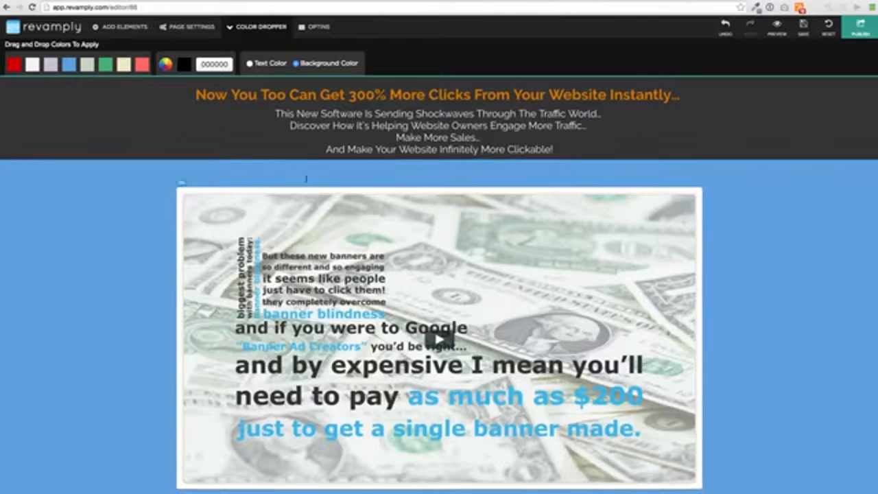
pyautogui.click(725, 26)
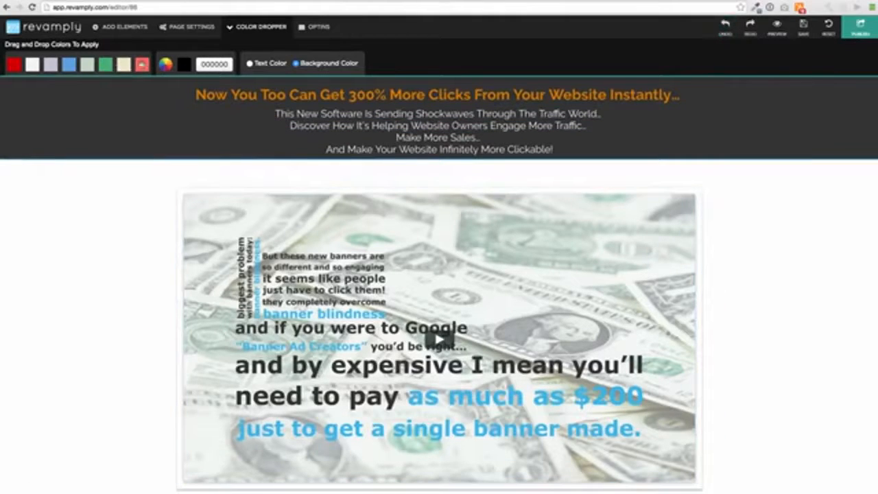
pyautogui.moveTo(67, 223); pyautogui.dragTo(67, 225)
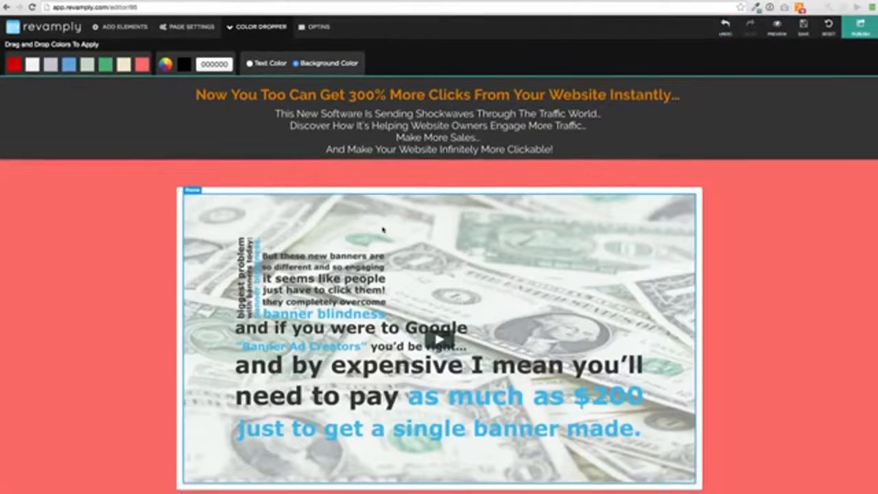
pyautogui.click(121, 26)
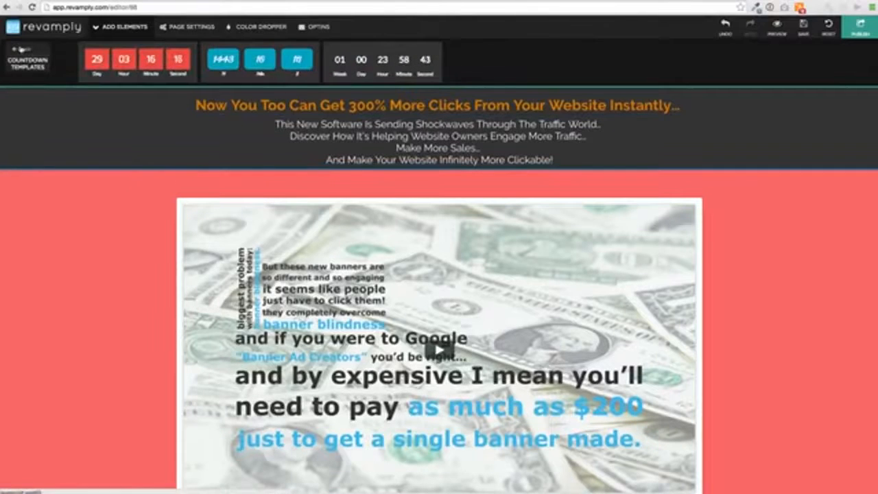
pyautogui.click(22, 48)
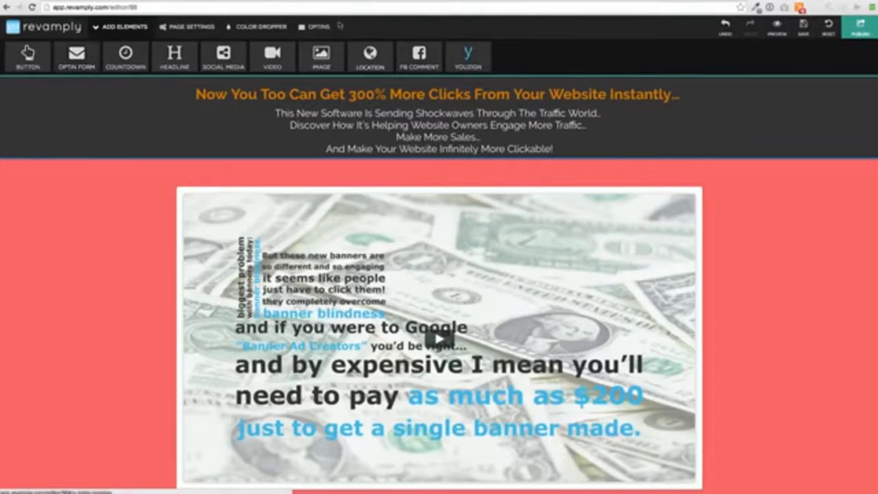
pyautogui.click(317, 26)
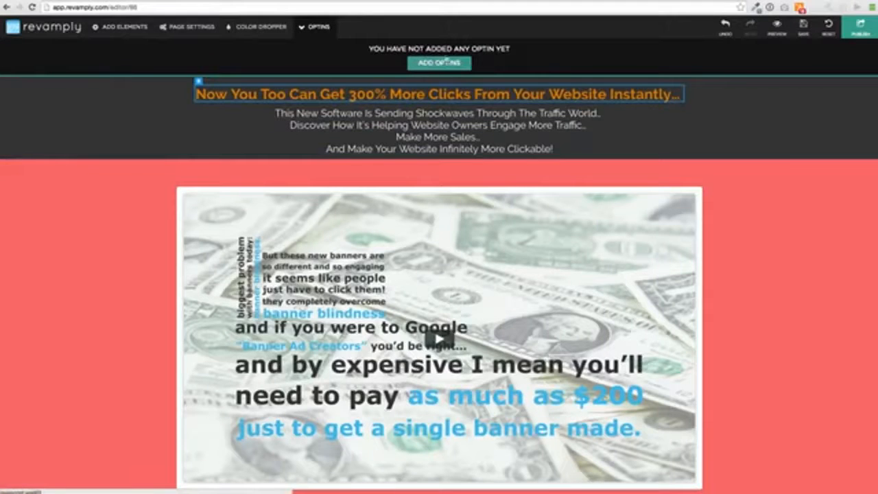
pyautogui.click(180, 28)
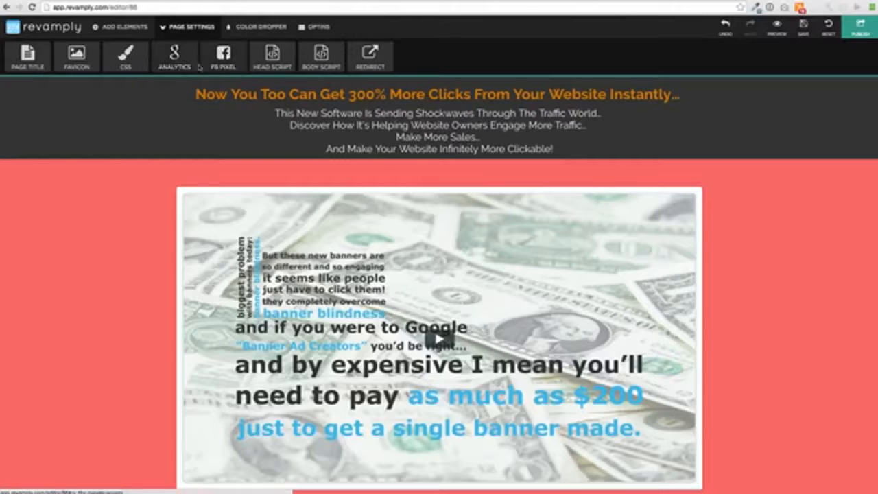
# View the page's Redirect URL setting and return to the page settings without entering a URL
pyautogui.scroll(-3, 173, 156)
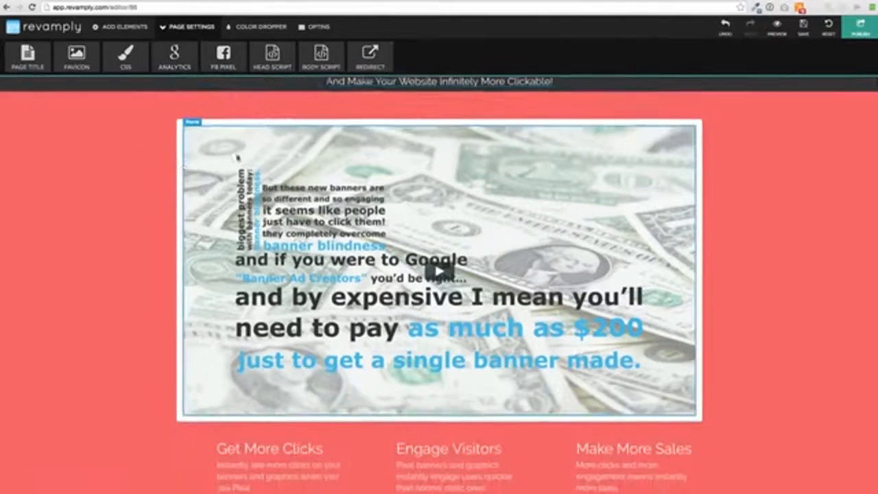
pyautogui.scroll(-5, 173, 156)
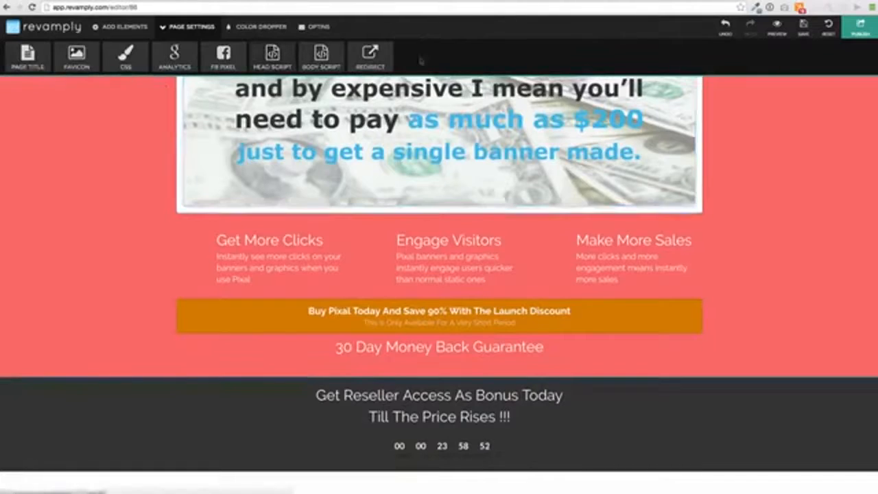
pyautogui.click(370, 55)
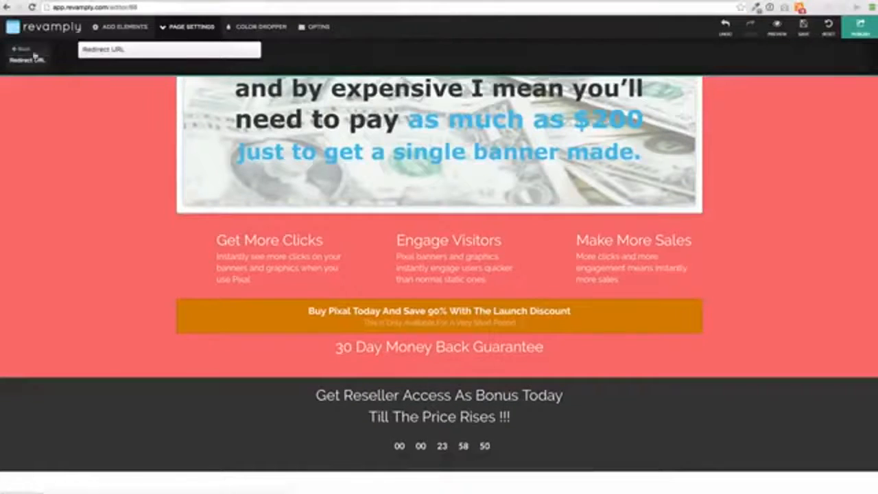
pyautogui.click(27, 52)
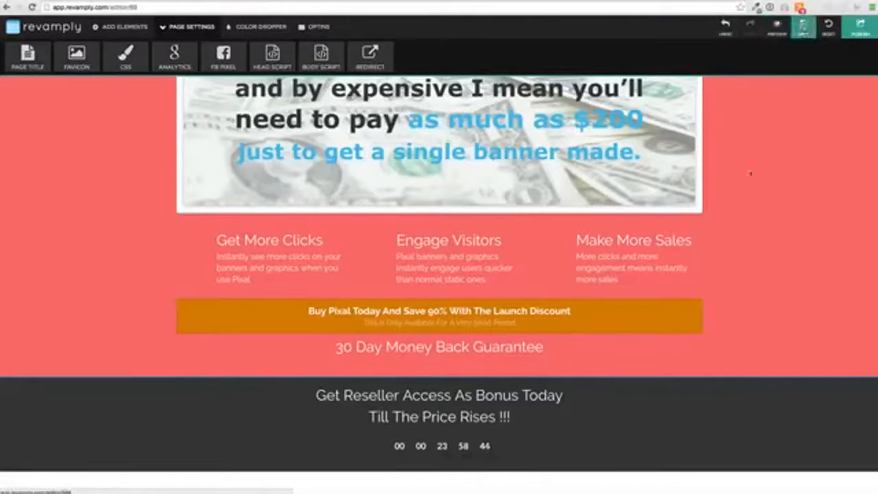
# Save the page changes and preview the page from the headline down to the banner test results
pyautogui.click(804, 26)
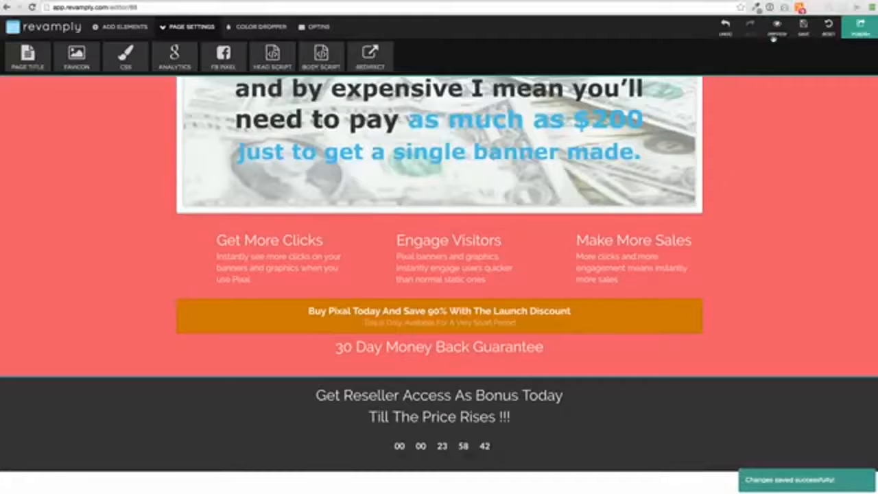
pyautogui.click(776, 31)
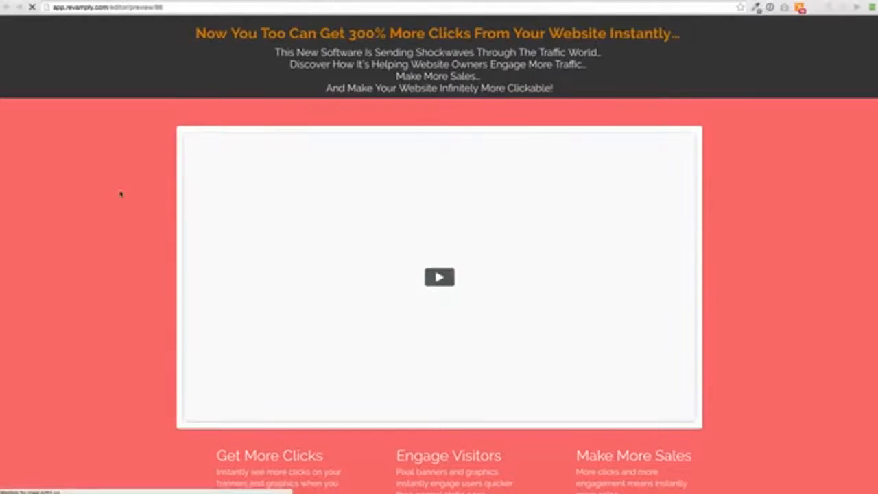
pyautogui.scroll(-5, 120, 194)
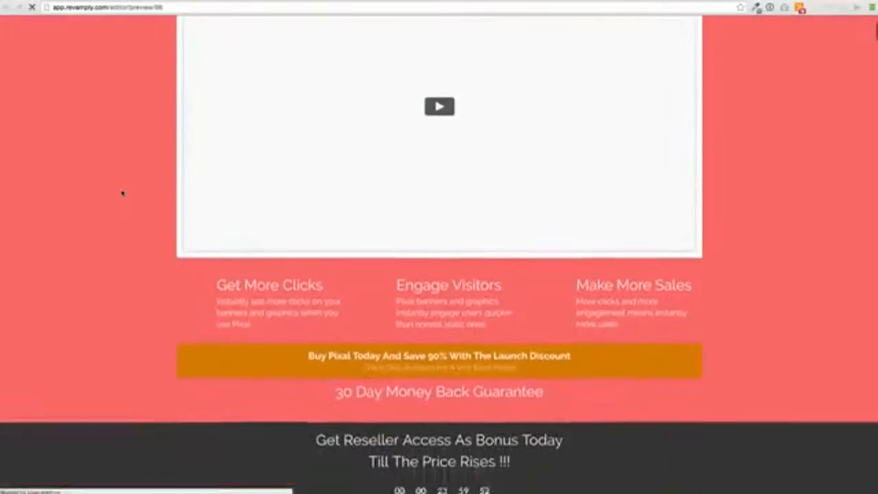
pyautogui.scroll(-5, 122, 194)
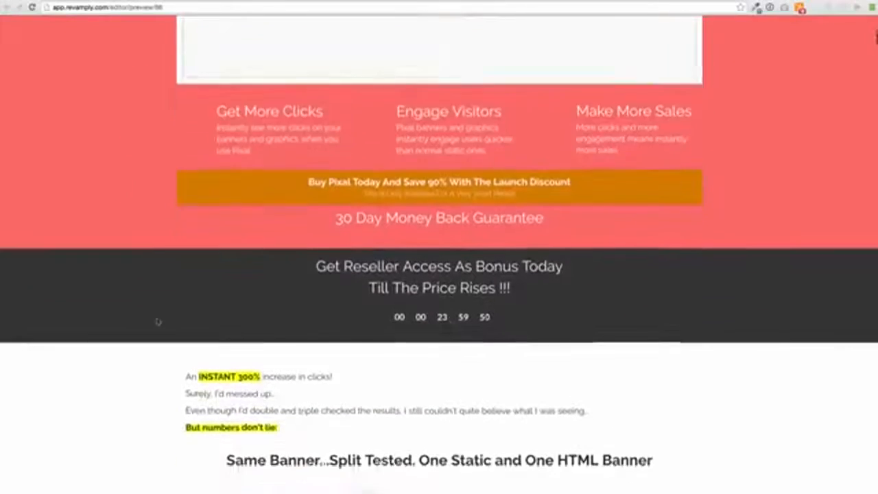
pyautogui.scroll(-5, 157, 321)
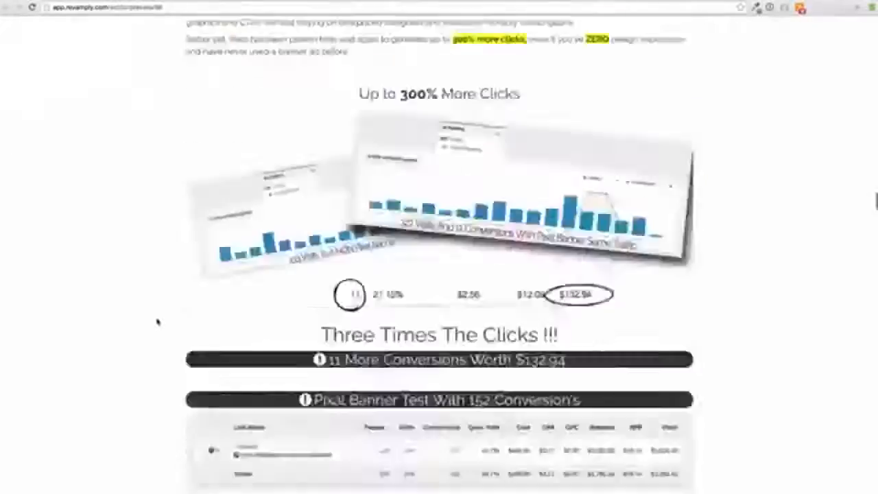
pyautogui.scroll(20, 157, 321)
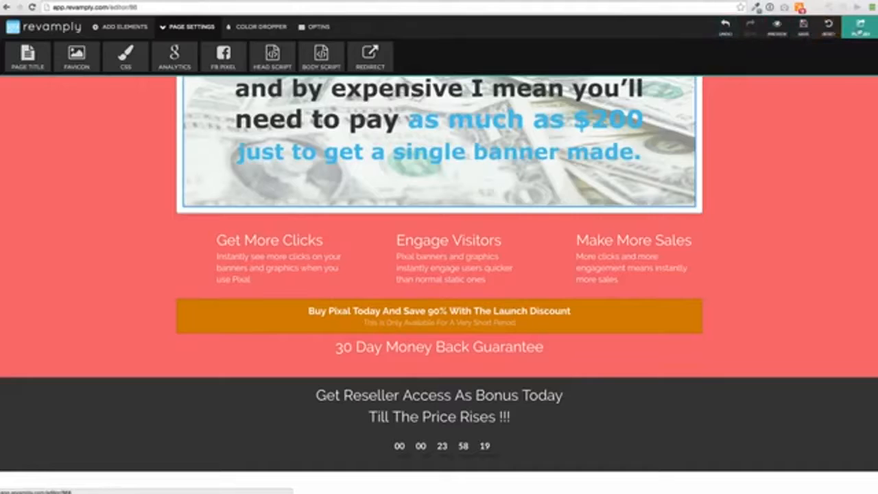
# Publish the page, select the full Revamply embed code, and dismiss the code dialog
pyautogui.click(860, 26)
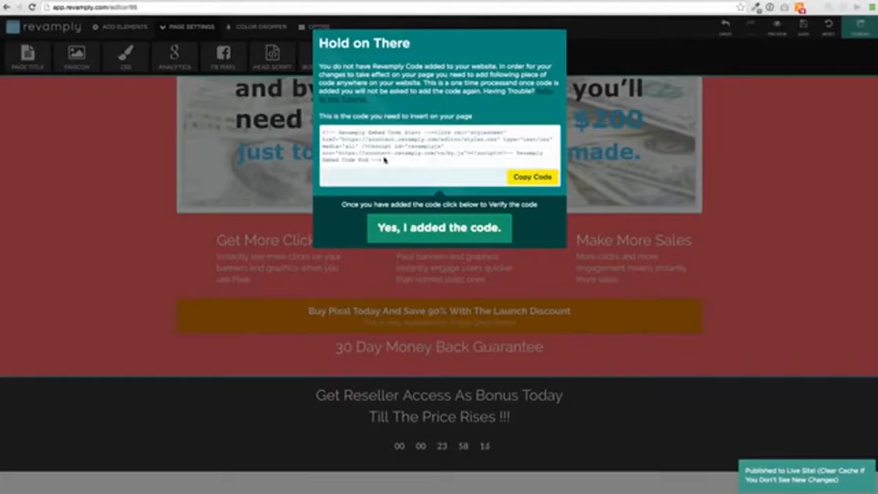
pyautogui.moveTo(383, 162); pyautogui.dragTo(323, 132)
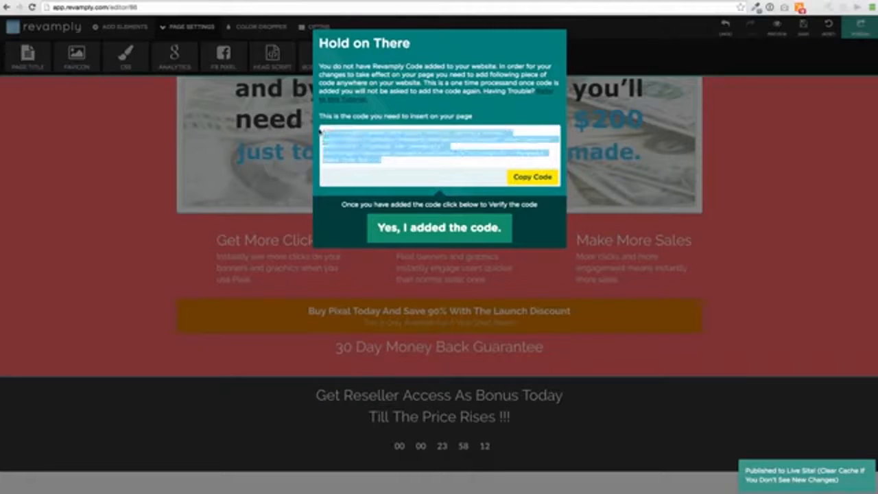
pyautogui.click(346, 279)
pyautogui.scroll(5, 370, 206)
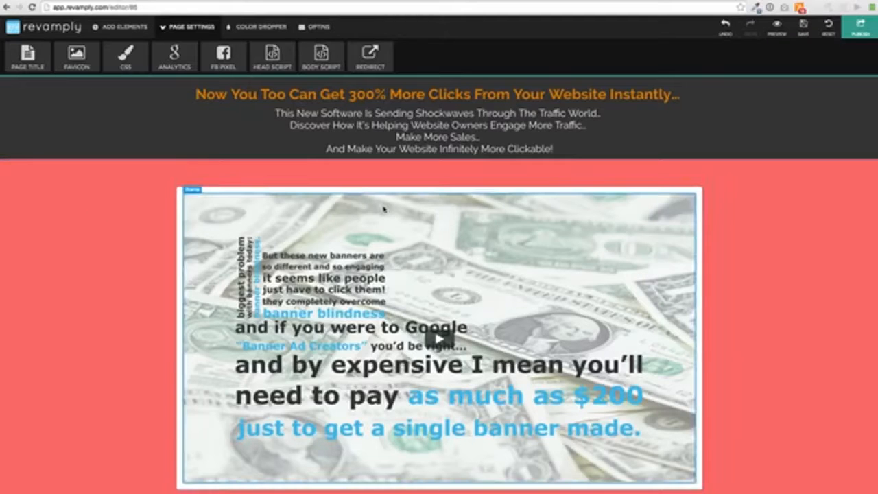
pyautogui.scroll(-10, 398, 226)
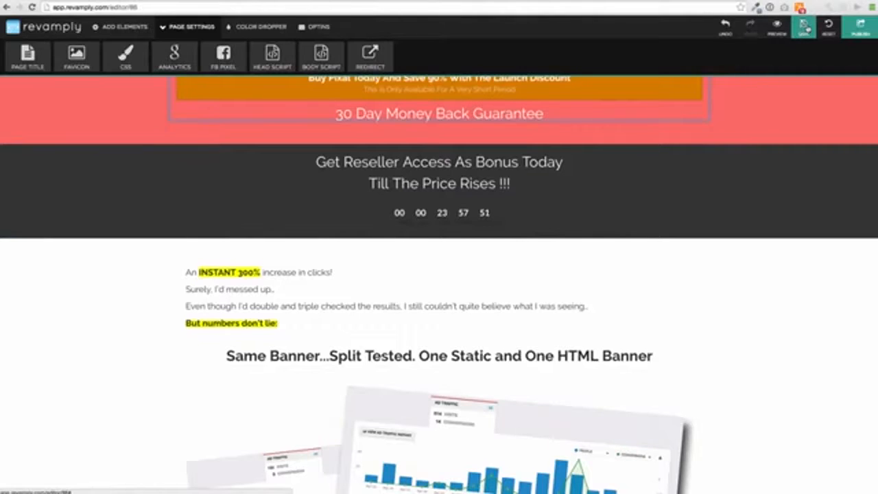
# Return to the dashboard's website list and open the consulting group website in the site editor
pyautogui.click(9, 31)
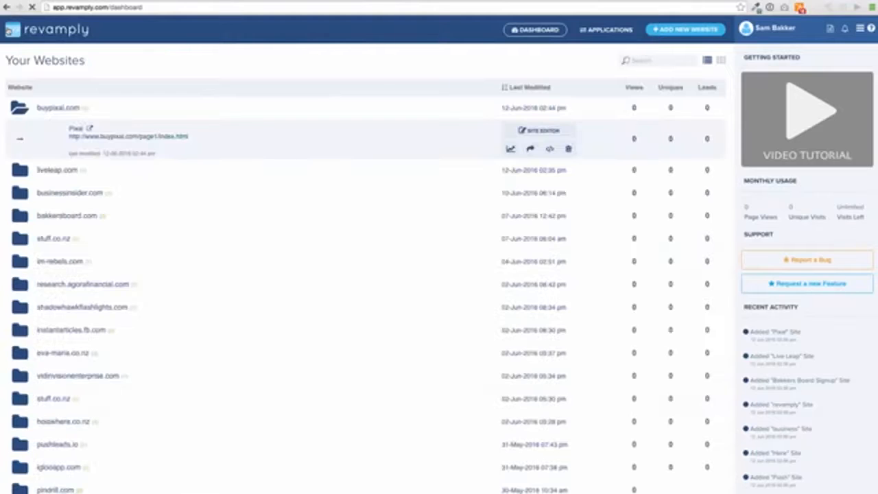
pyautogui.scroll(-5, 209, 194)
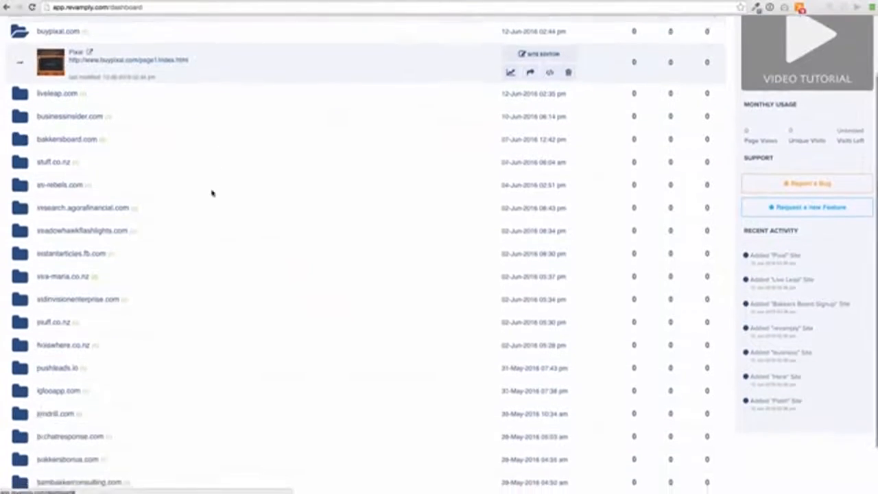
pyautogui.click(117, 422)
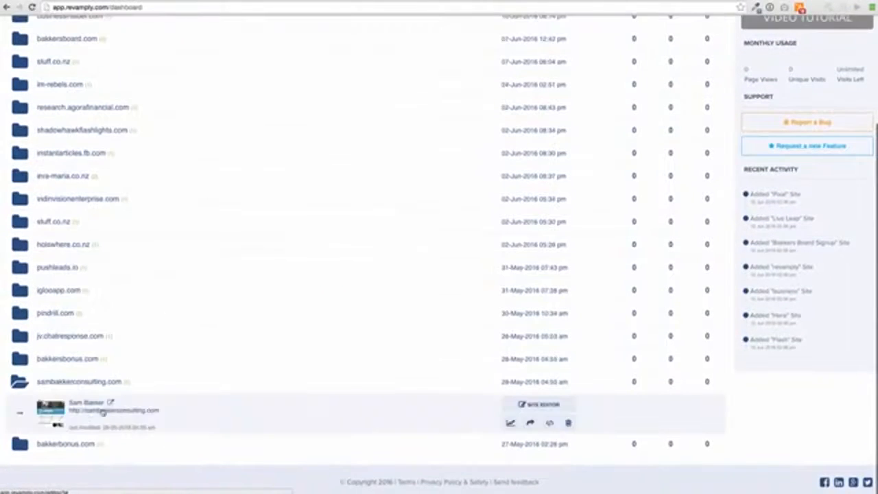
pyautogui.click(538, 405)
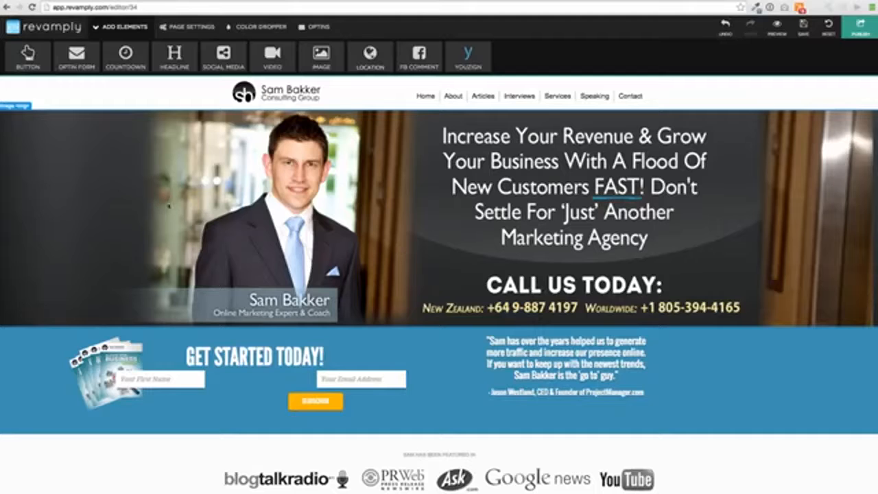
# View the hero banner image's settings, then close them and dismiss the video popup over the page
pyautogui.click(198, 201)
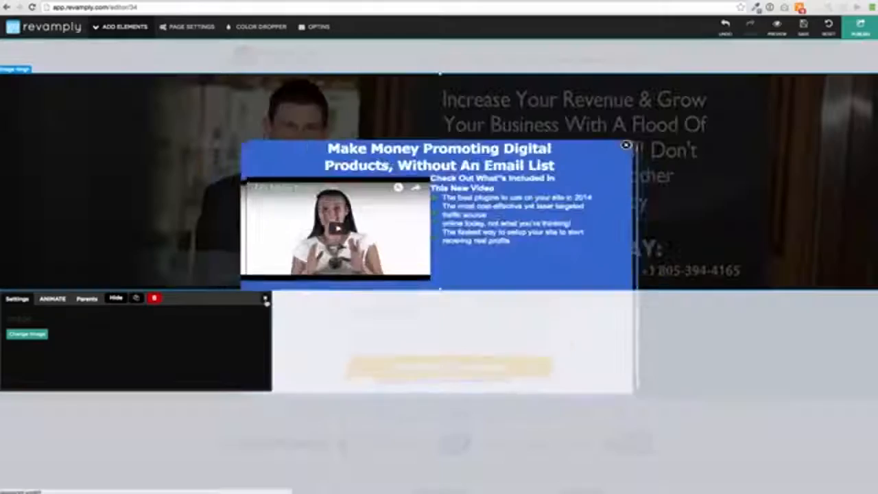
pyautogui.click(265, 298)
pyautogui.click(616, 157)
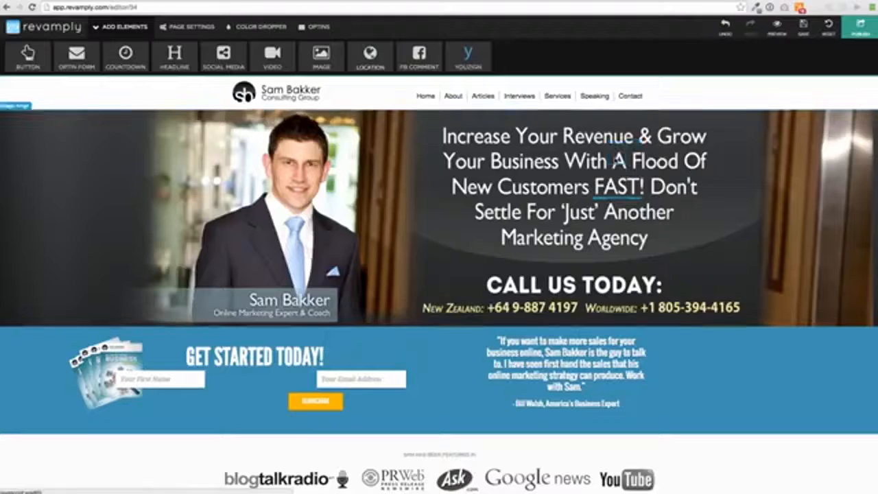
pyautogui.click(266, 50)
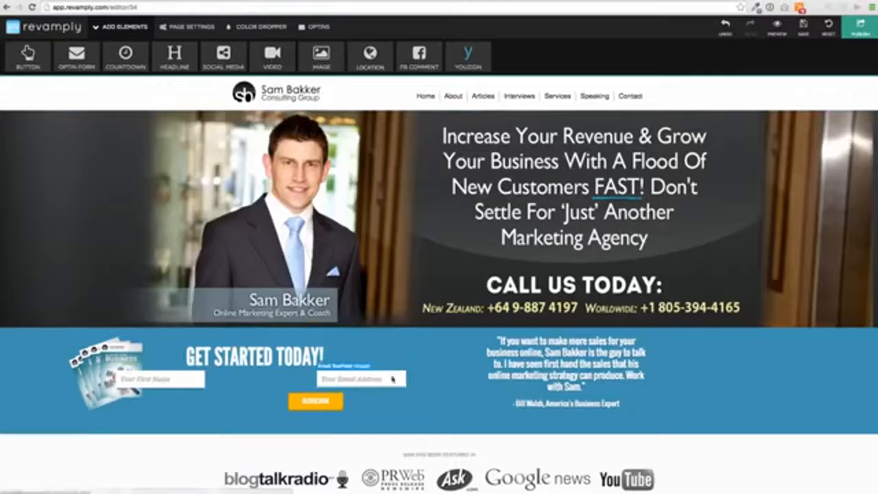
# View the link setting of the Listen To This tab and close it unchanged
pyautogui.scroll(-5, 392, 374)
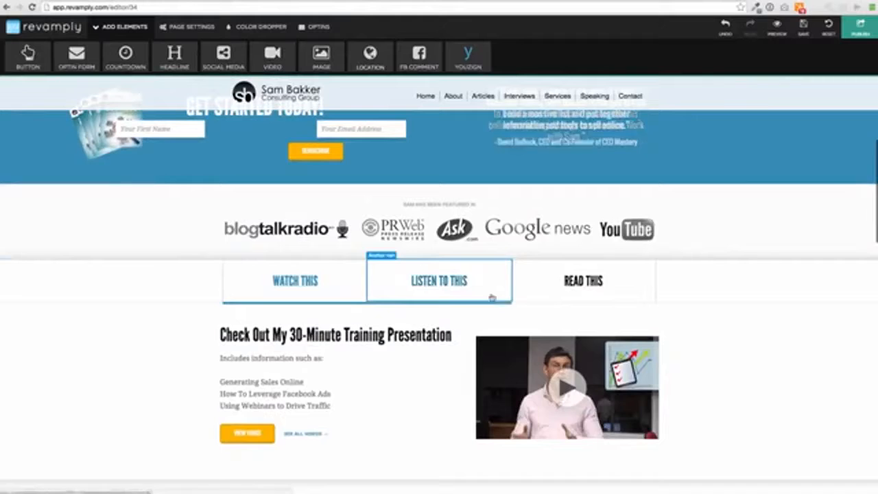
pyautogui.click(448, 291)
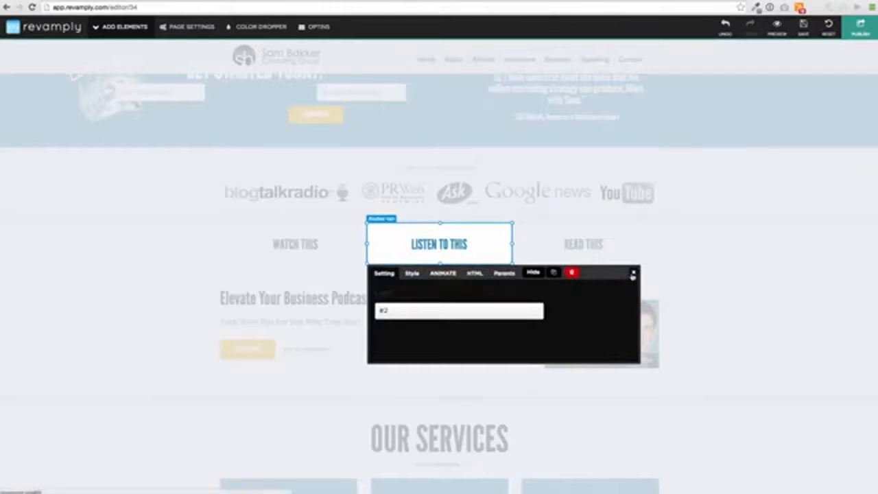
pyautogui.click(633, 273)
# Apply the Flash animation to the orange Marketing Strategy & Creation button in the Our Services section
pyautogui.scroll(-5, 360, 350)
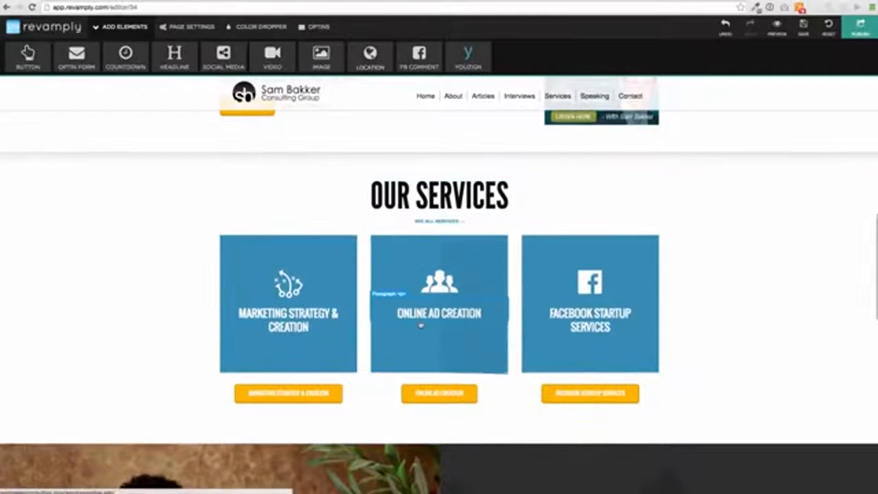
pyautogui.scroll(-3, 386, 320)
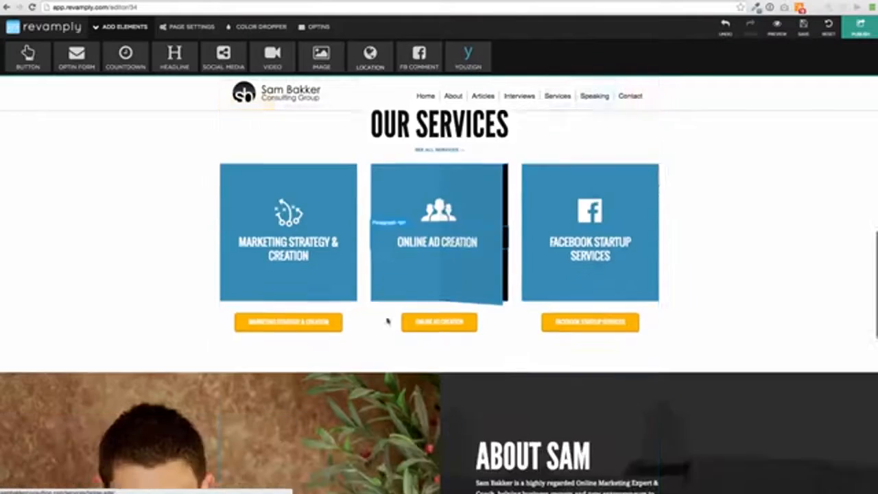
pyautogui.click(277, 219)
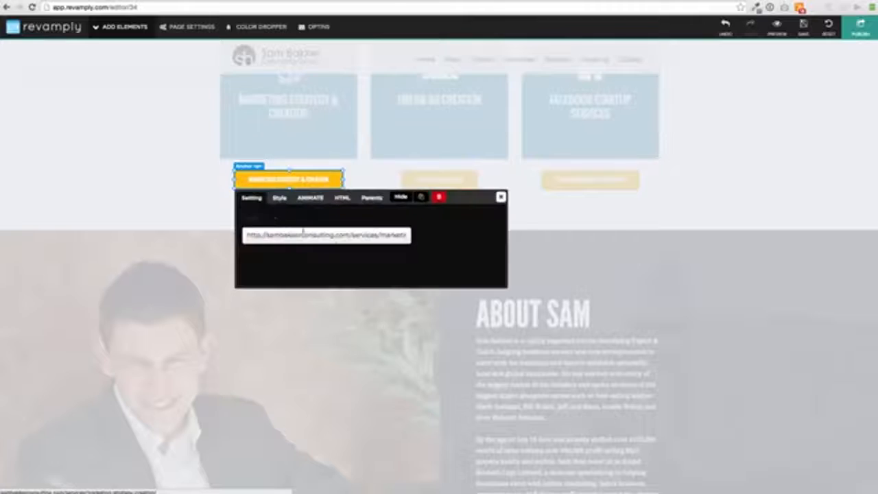
pyautogui.click(281, 198)
pyautogui.click(321, 199)
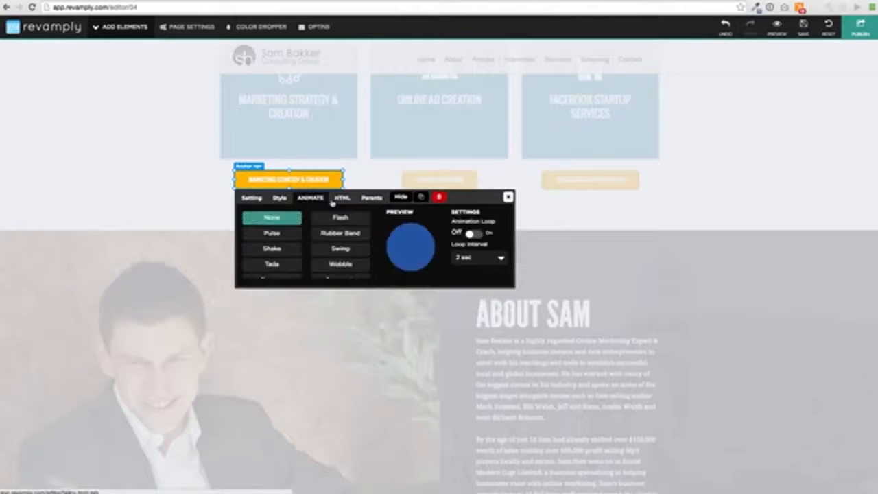
pyautogui.click(341, 218)
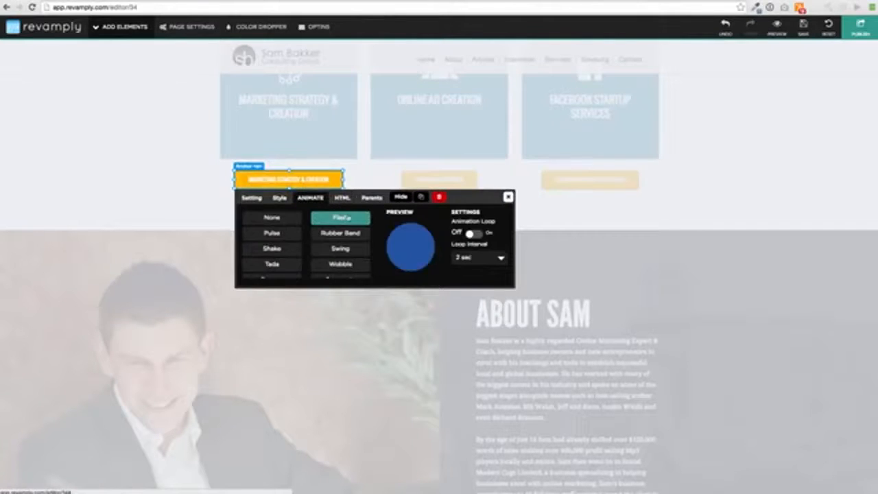
# Replace the Marketing Strategy & Creation button's HTML text with "How To Make Money With Facebook" and close its settings
pyautogui.click(342, 198)
pyautogui.moveTo(356, 215); pyautogui.dragTo(242, 215)
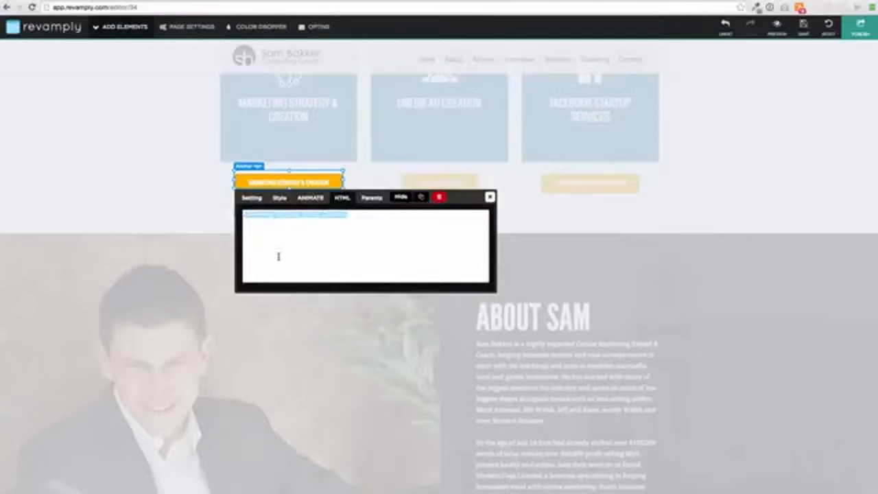
pyautogui.write('How')
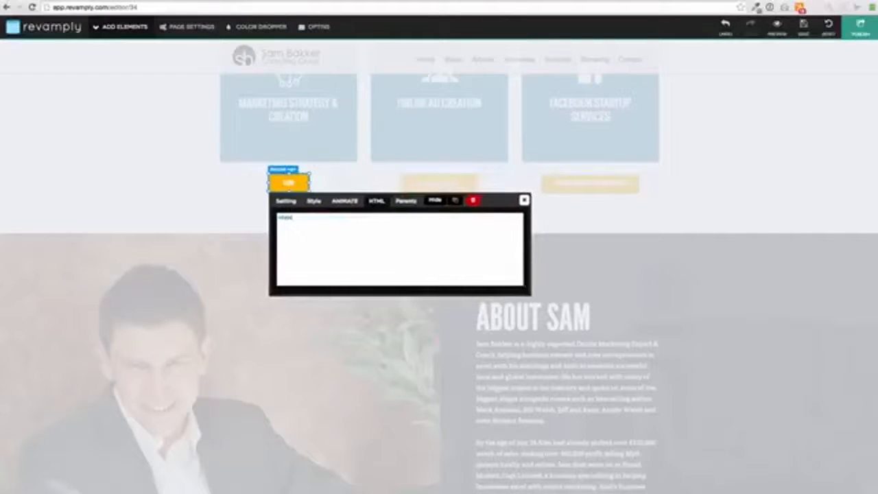
pyautogui.write(' To Made Money')
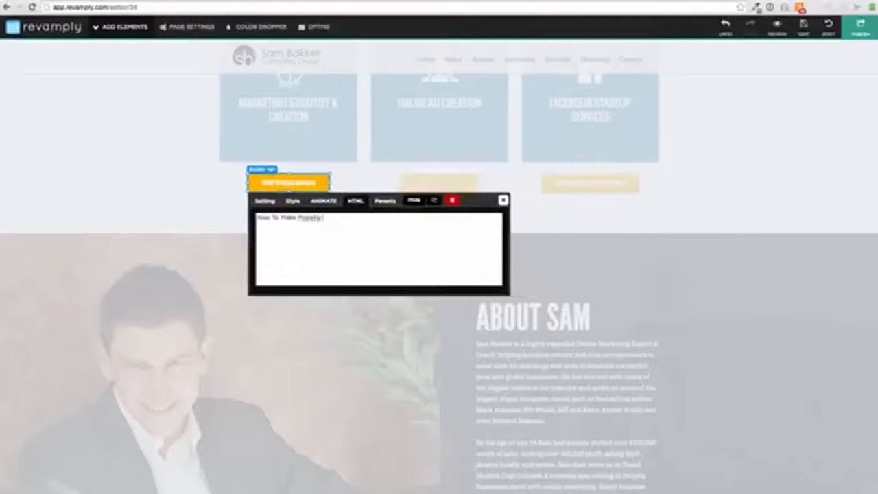
pyautogui.write(' With Y')
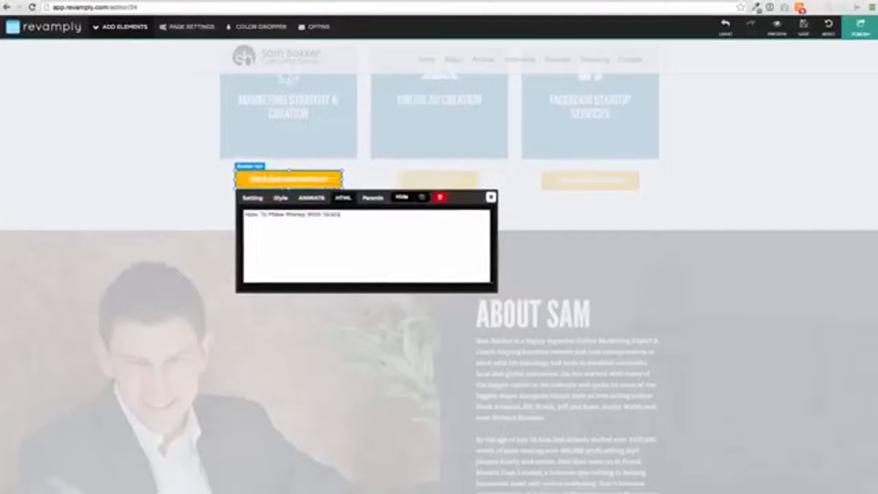
pyautogui.write('acebook')
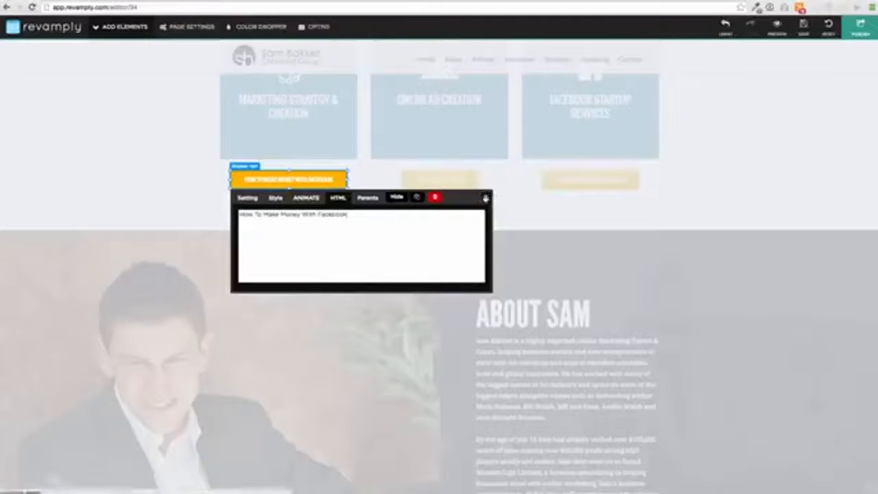
pyautogui.click(486, 197)
pyautogui.scroll(-5, 385, 308)
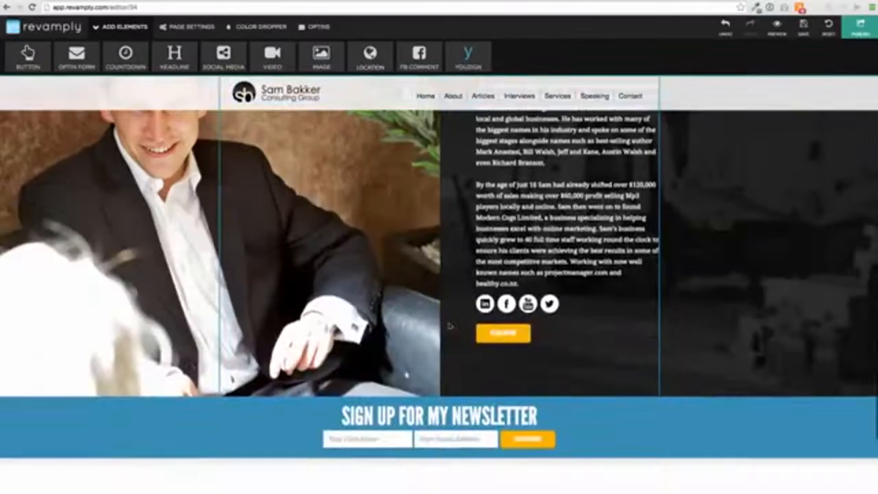
pyautogui.scroll(2, 439, 284)
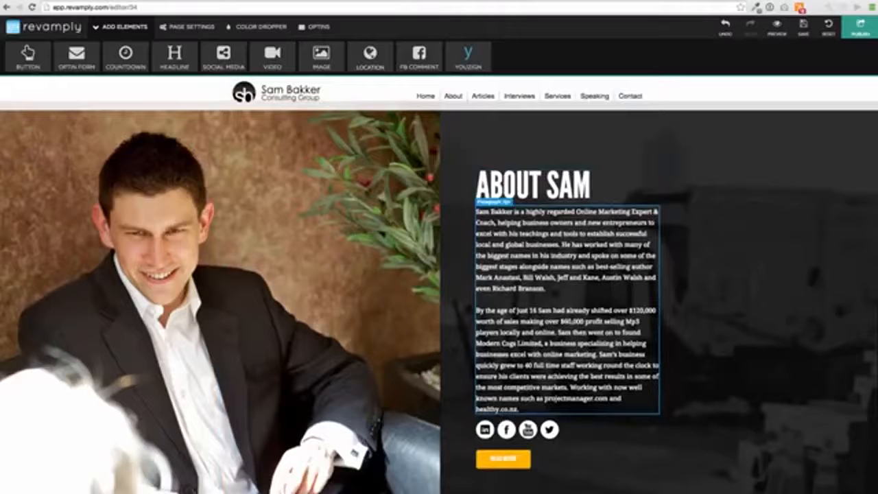
# View the link setting of the About item in the header navigation and close it unchanged
pyautogui.click(527, 274)
pyautogui.click(656, 386)
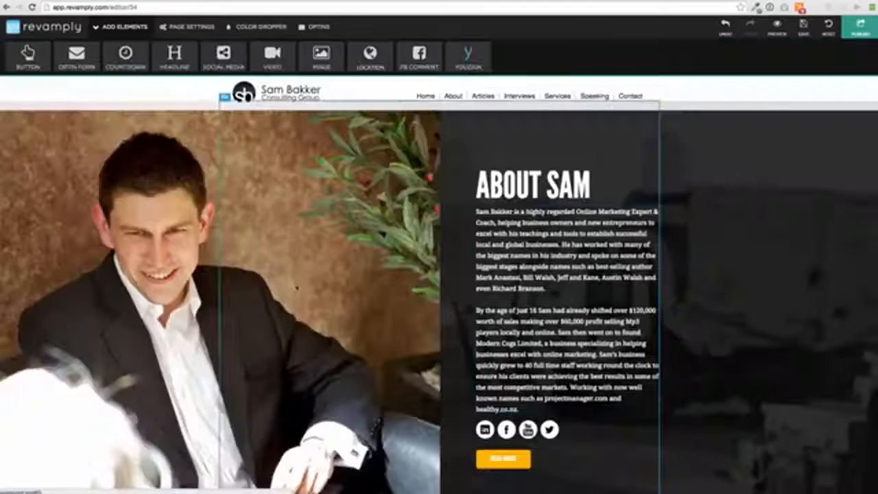
pyautogui.scroll(10, 296, 288)
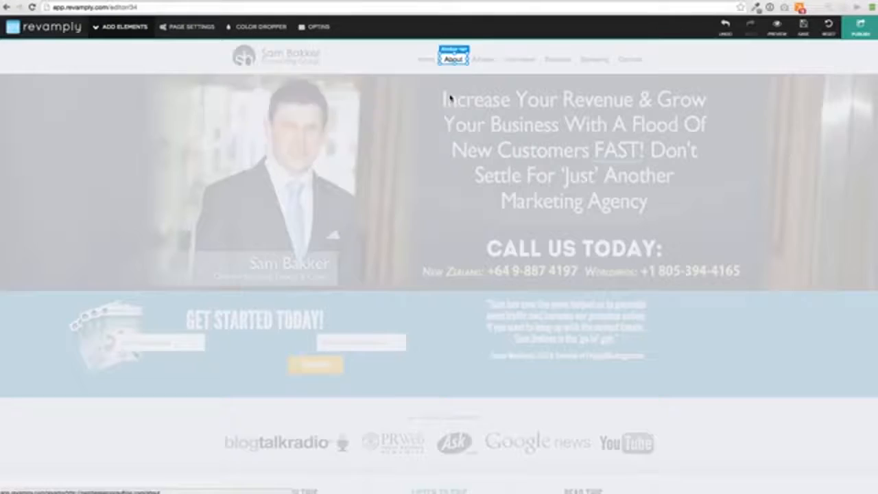
pyautogui.click(454, 96)
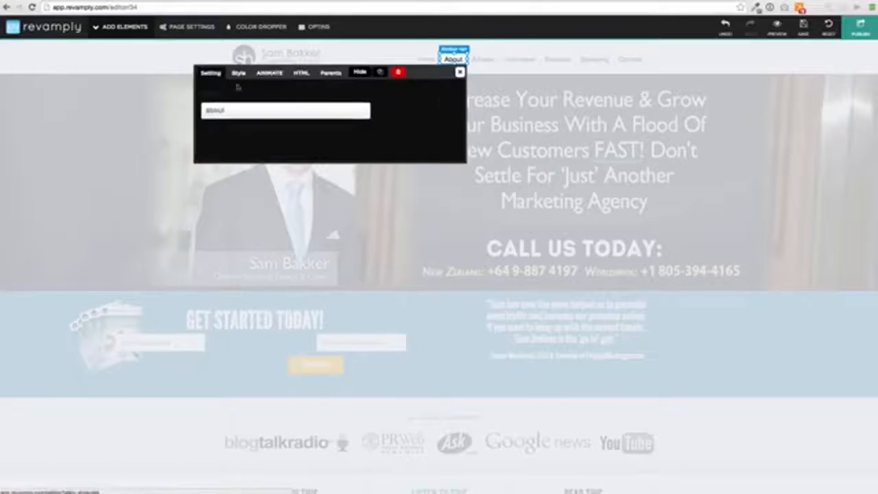
pyautogui.doubleClick(235, 112)
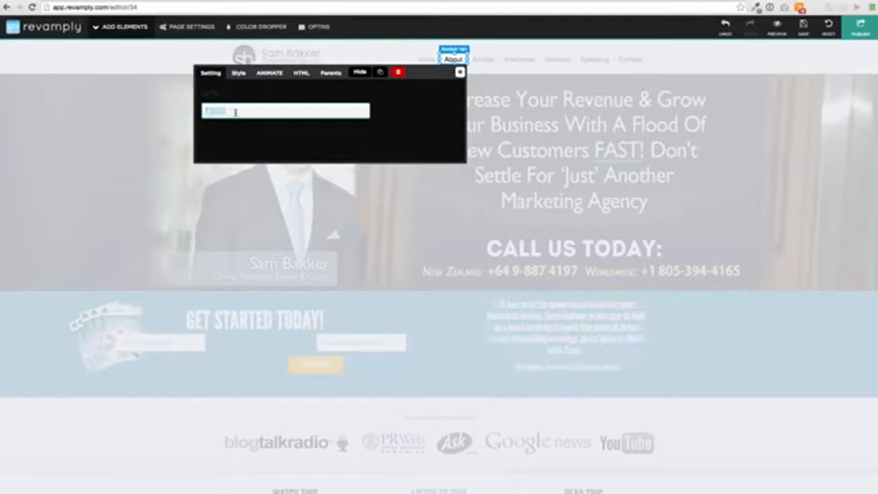
pyautogui.click(459, 72)
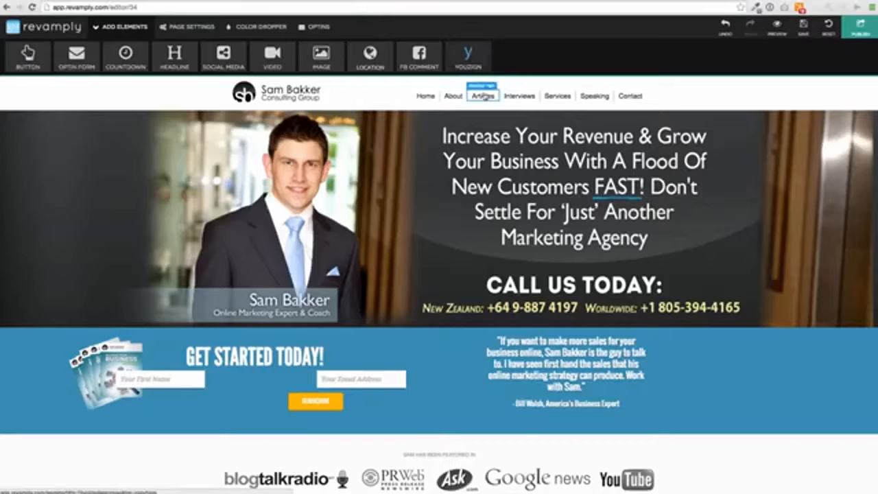
# Replace the Articles navigation item's HTML text with "Blog" and close its settings
pyautogui.click(483, 96)
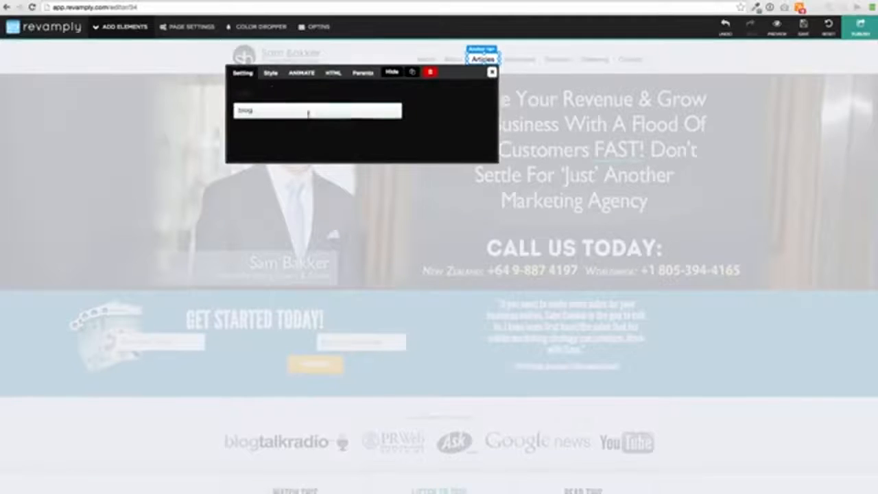
pyautogui.click(333, 73)
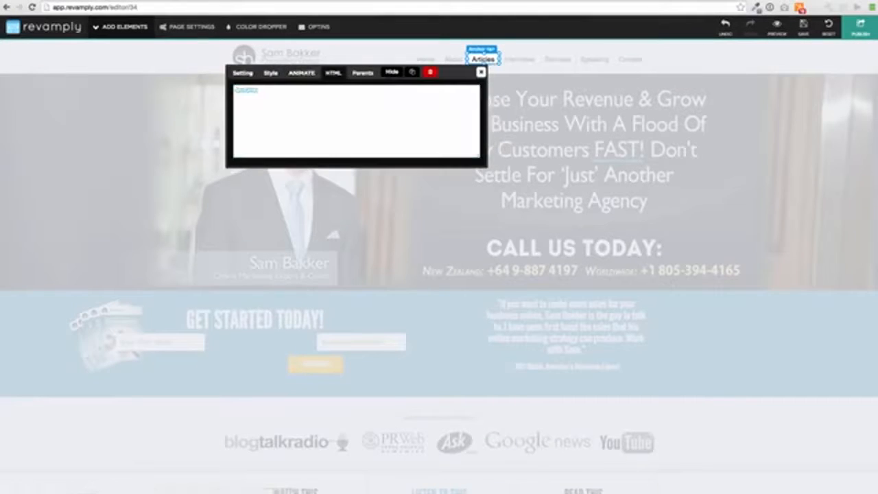
pyautogui.write('Blog')
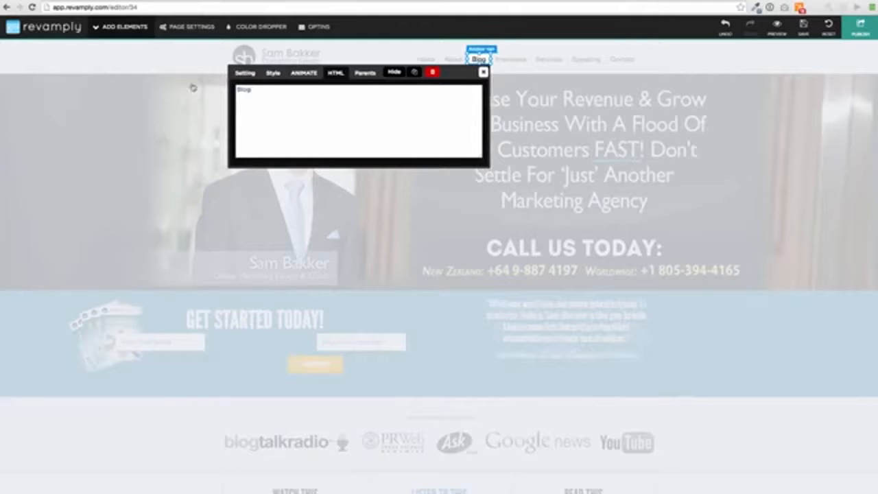
pyautogui.click(483, 72)
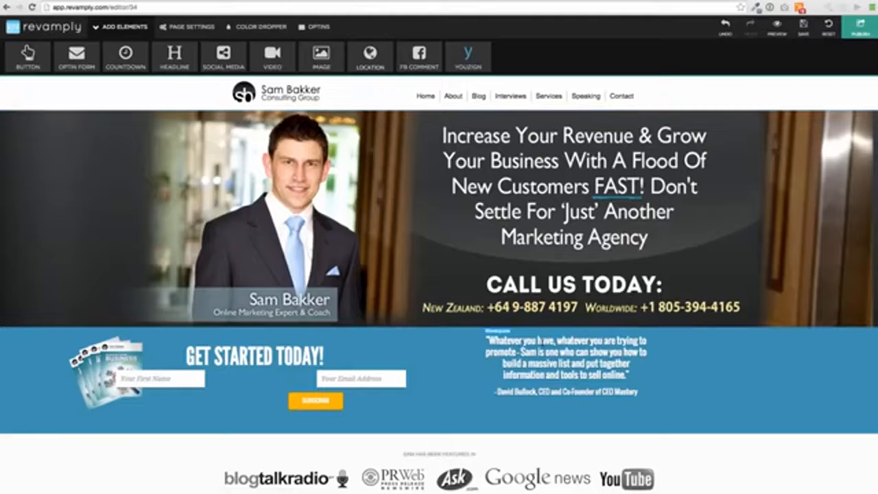
# View the style and HTML text of the testimonial quote beside the Get Started Today form, leaving both unchanged
pyautogui.click(485, 350)
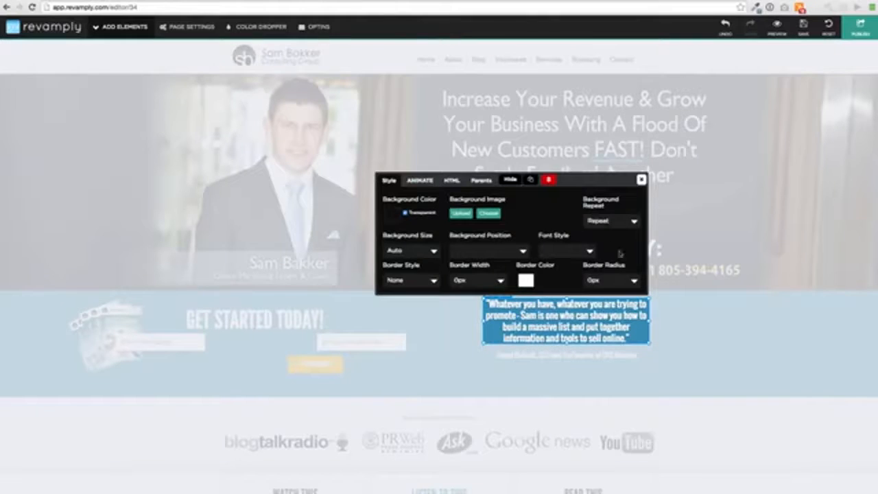
pyautogui.click(452, 180)
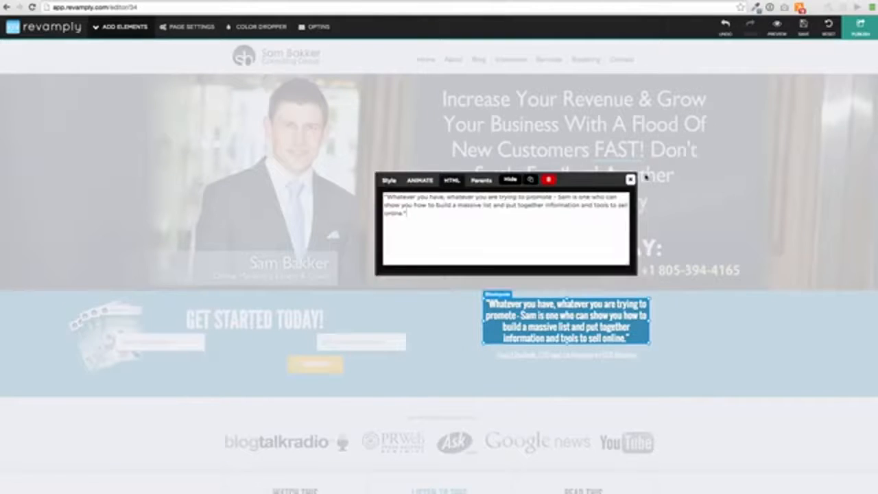
pyautogui.click(631, 181)
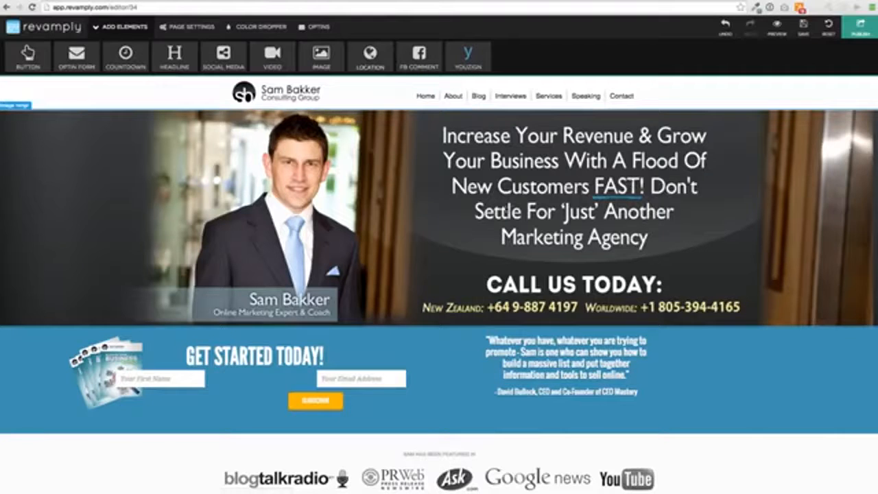
# Leave the site editor and return to the dashboard's list of websites
pyautogui.scroll(-15, 506, 206)
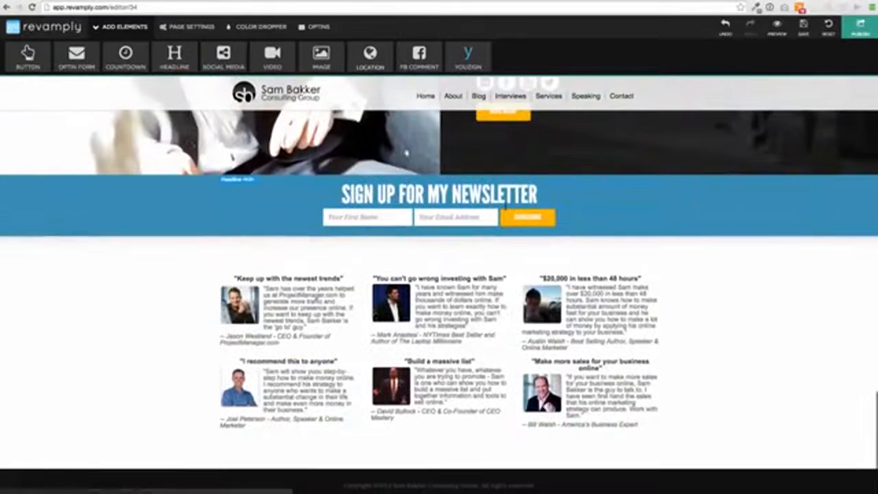
pyautogui.click(61, 28)
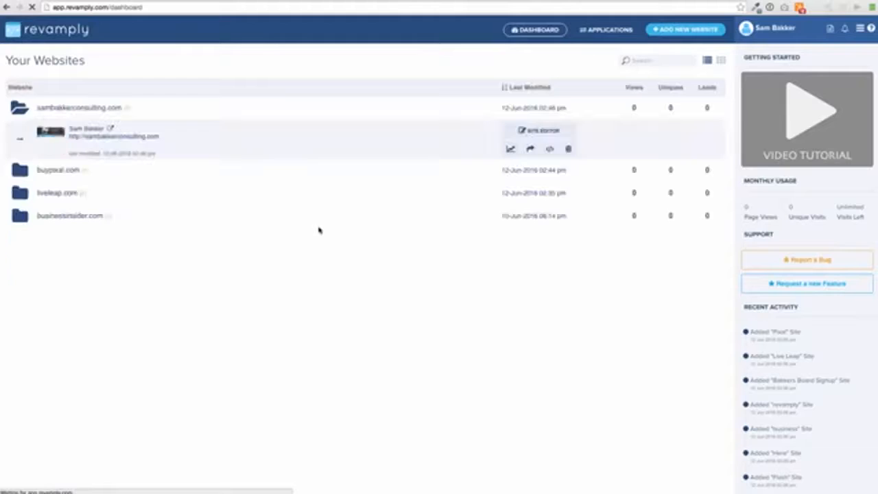